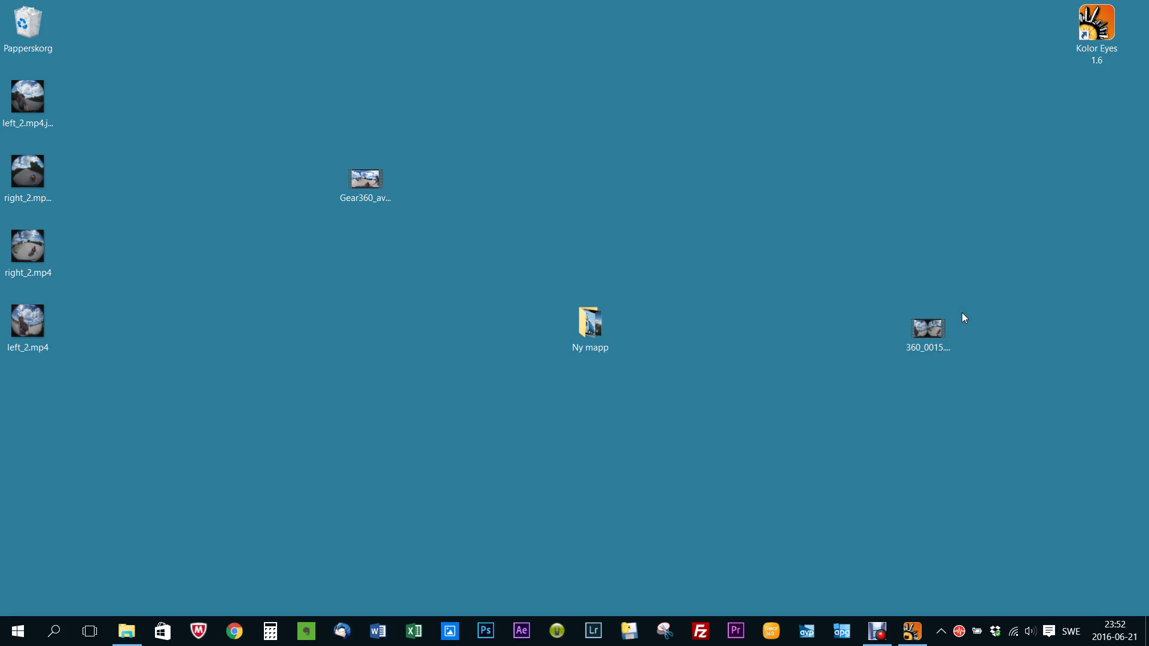
- Play the 360_0015 video briefly, pause it and close the player
double_click(929, 332)
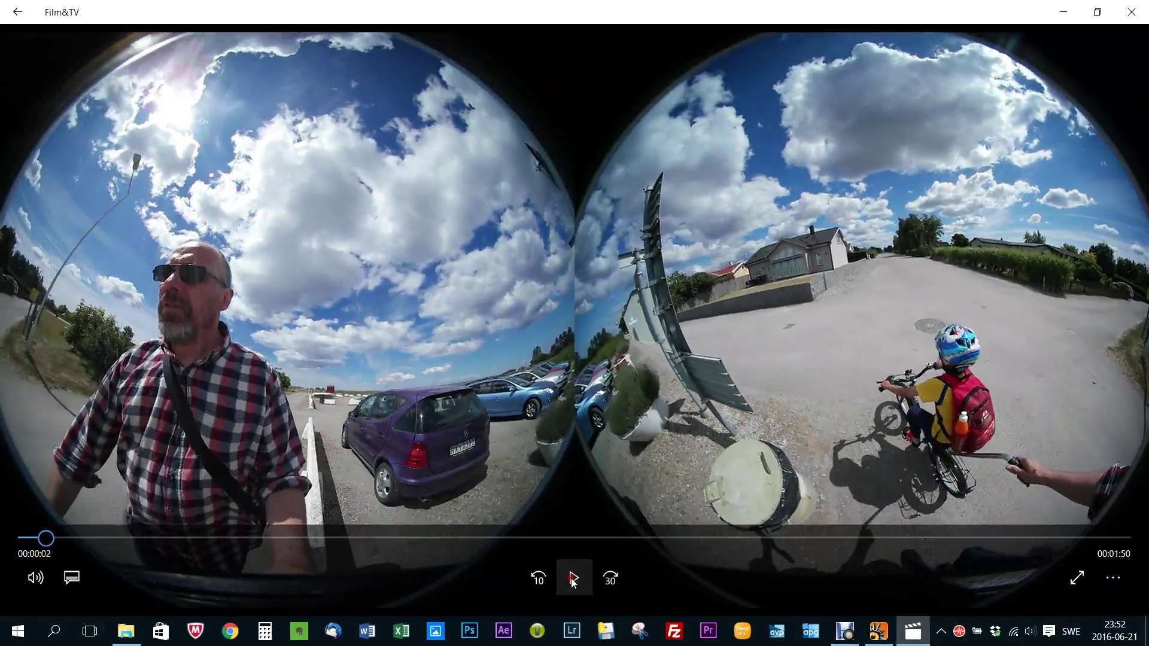
click(574, 577)
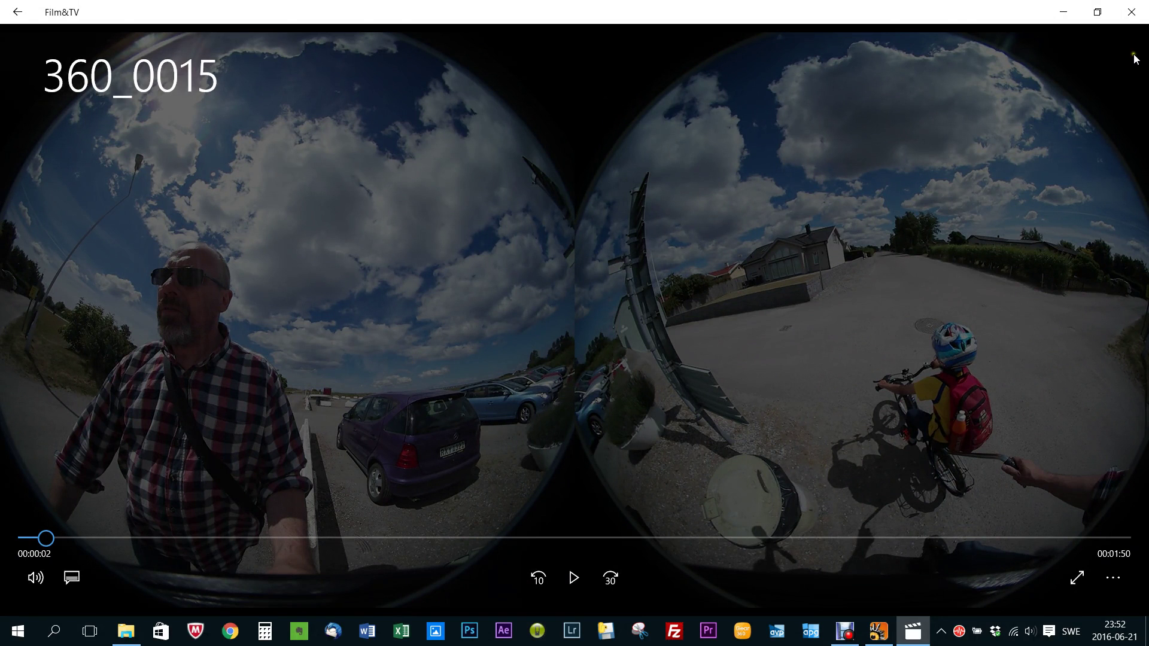
click(1132, 12)
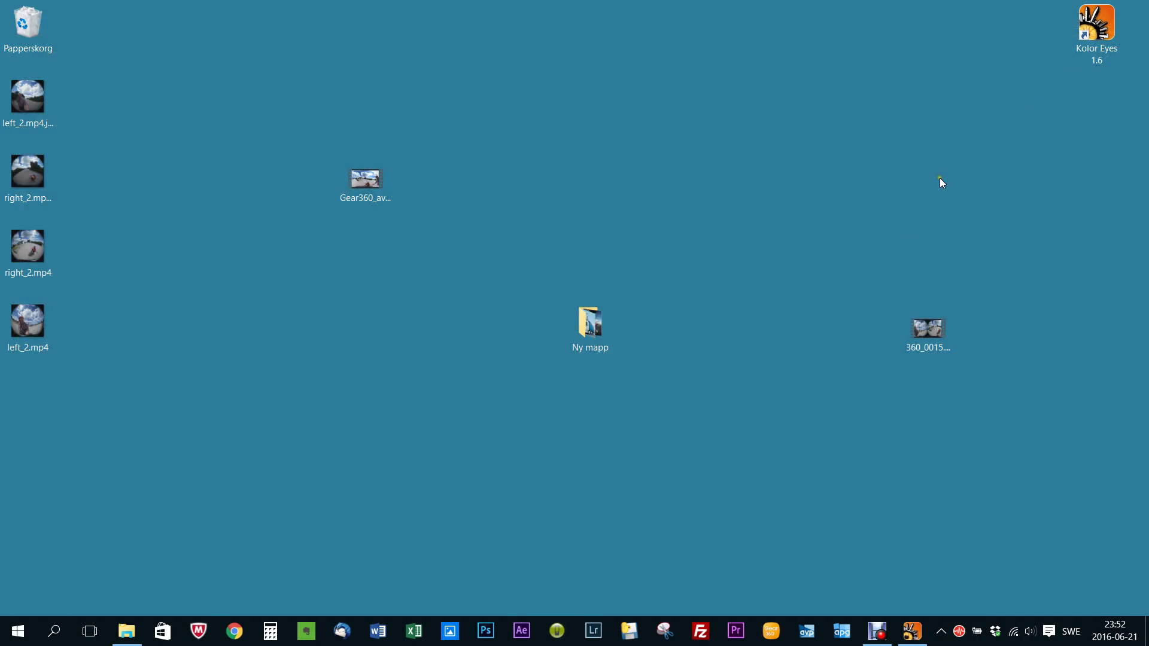
- Launch Premiere Pro and create a new project named Untitled
click(736, 631)
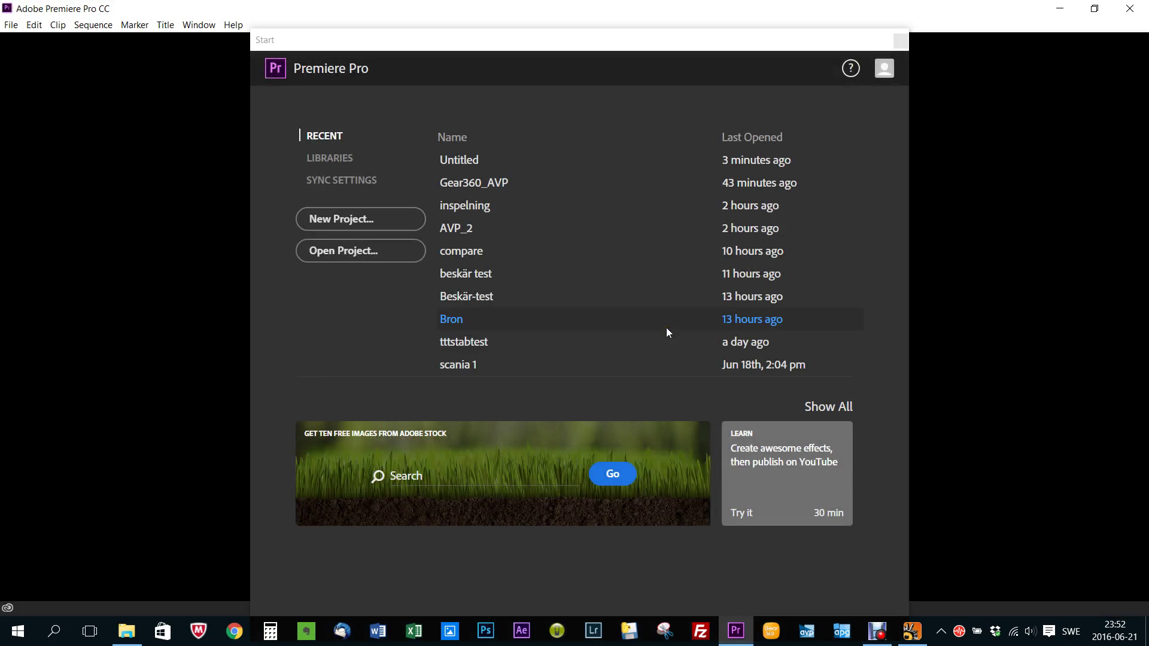
click(357, 219)
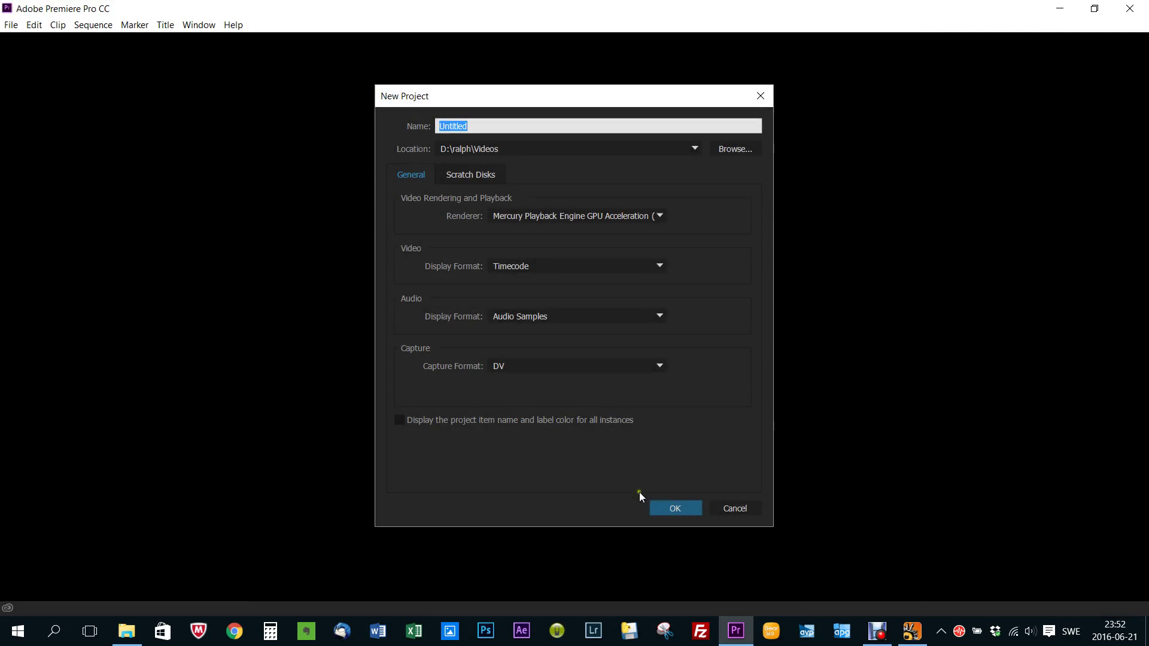
click(662, 508)
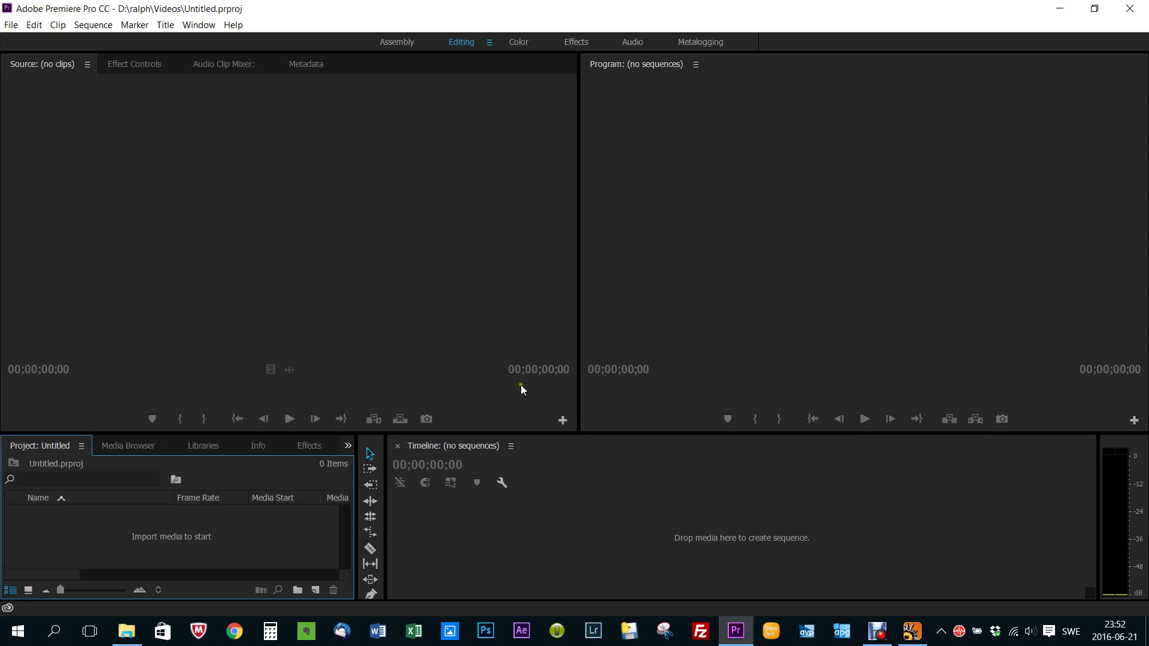
- Import 360_0015.MP4 from the desktop into the Project panel
drag(956, 15, 684, 60)
drag(929, 330, 18, 566)
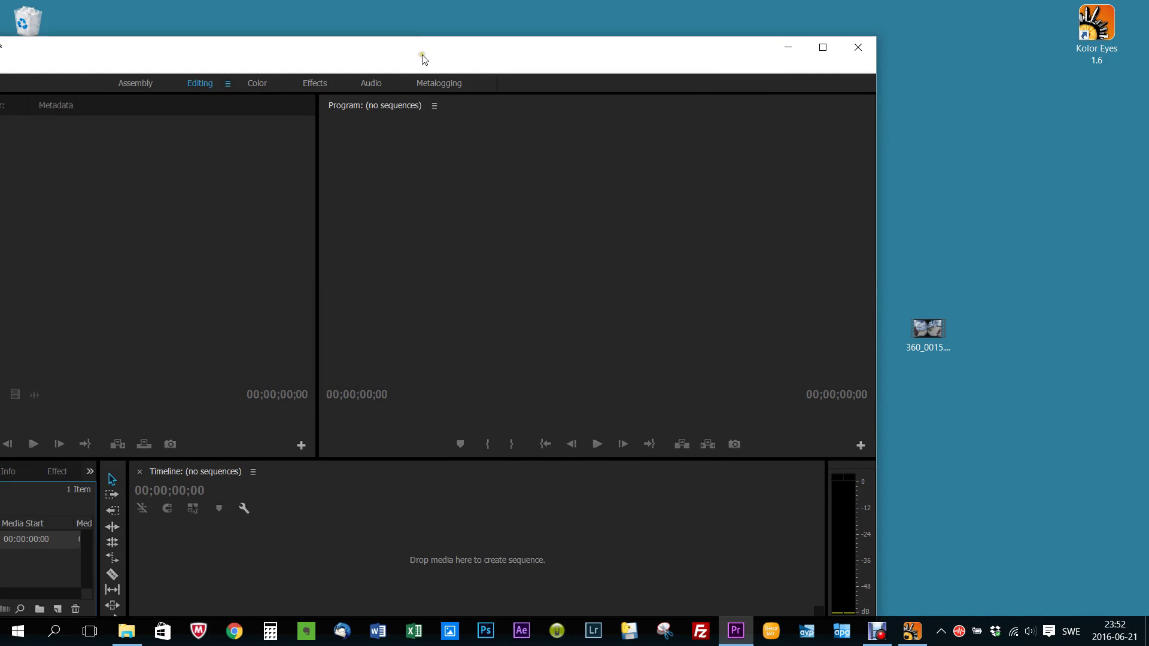
drag(423, 58, 728, 41)
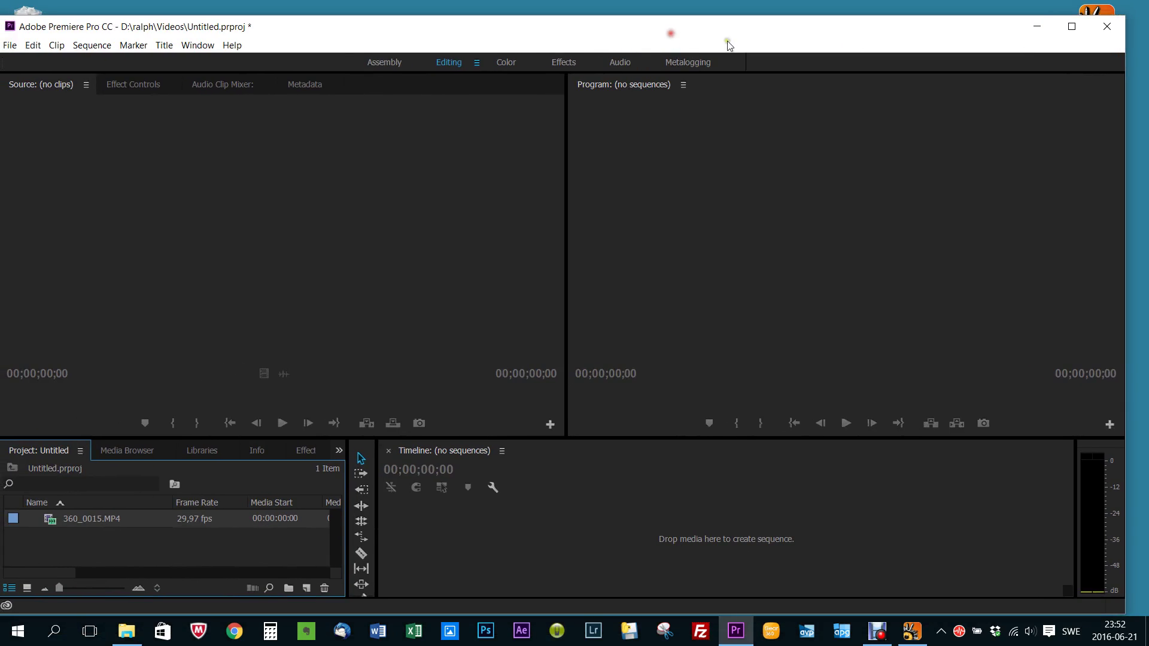
- Maximize Premiere and build a 360_0015 sequence by placing the clip on the timeline
click(1069, 30)
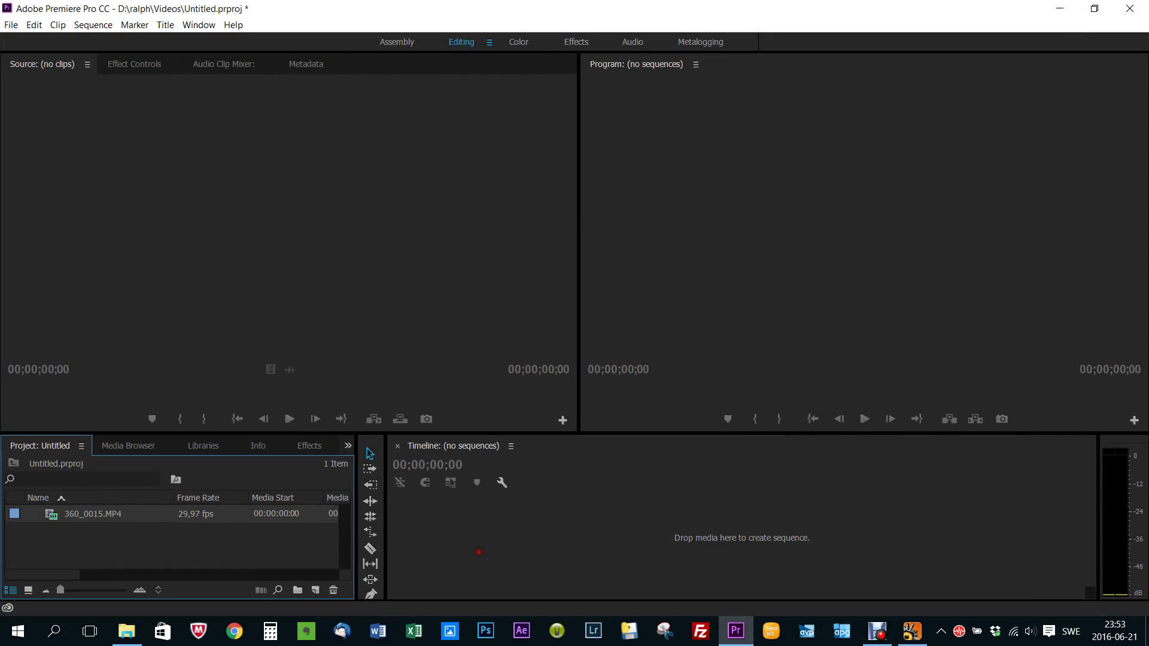
drag(478, 552, 527, 538)
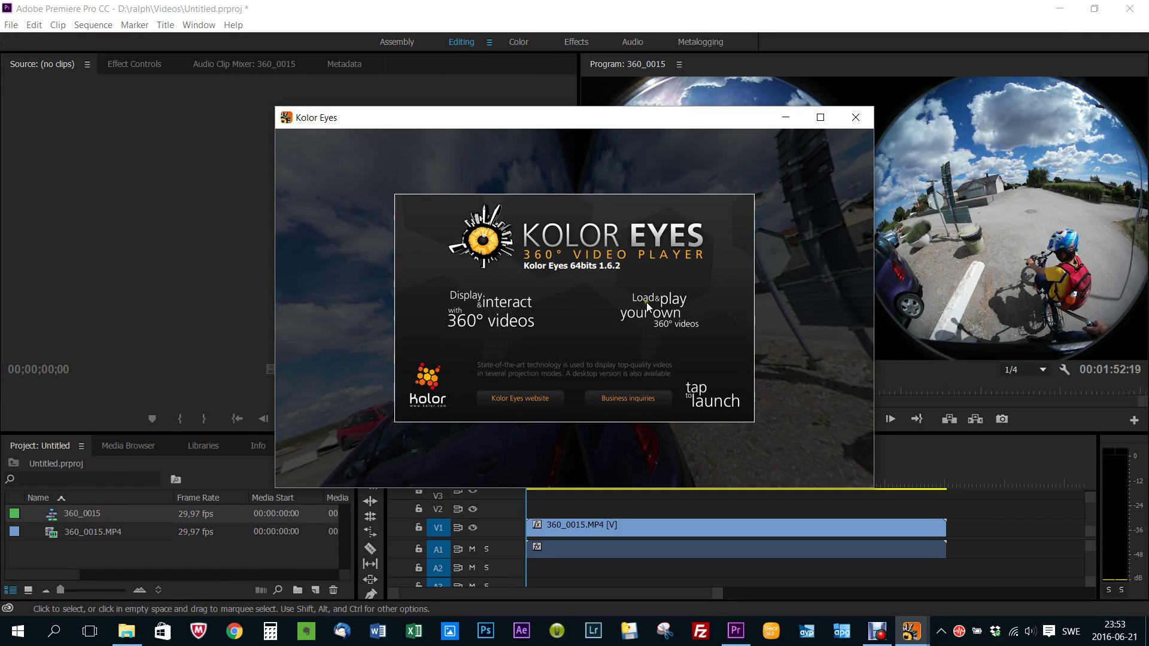
click(785, 118)
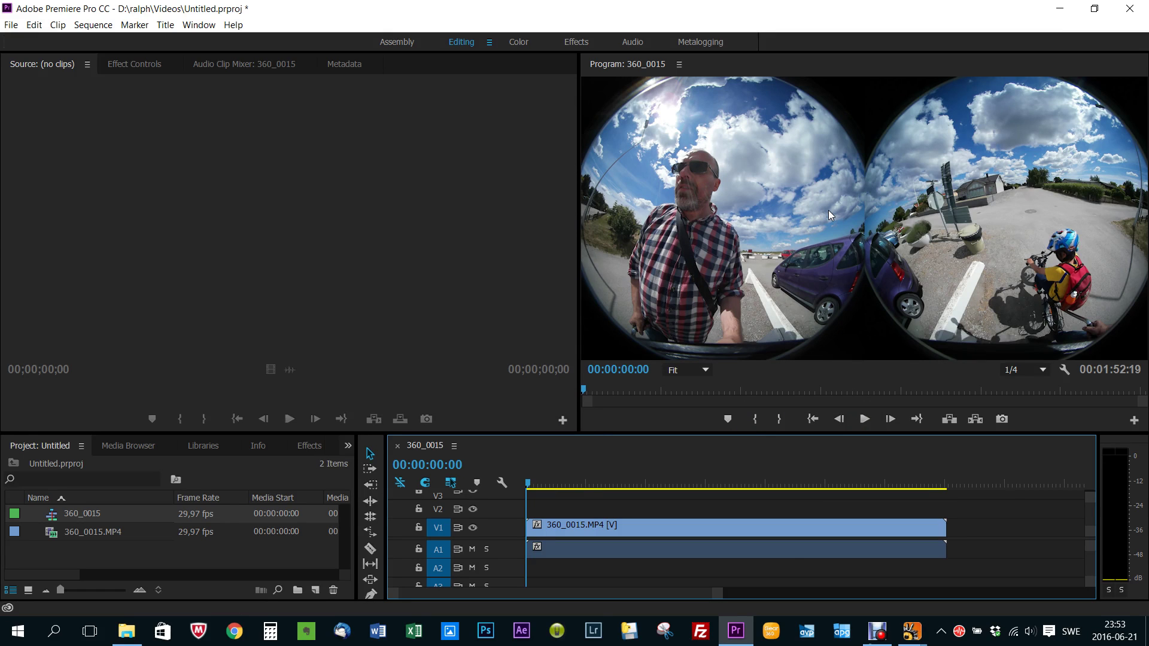
- Search the Effects panel for 'crop' and apply Crop to the 360_0015 clip on V1
click(305, 453)
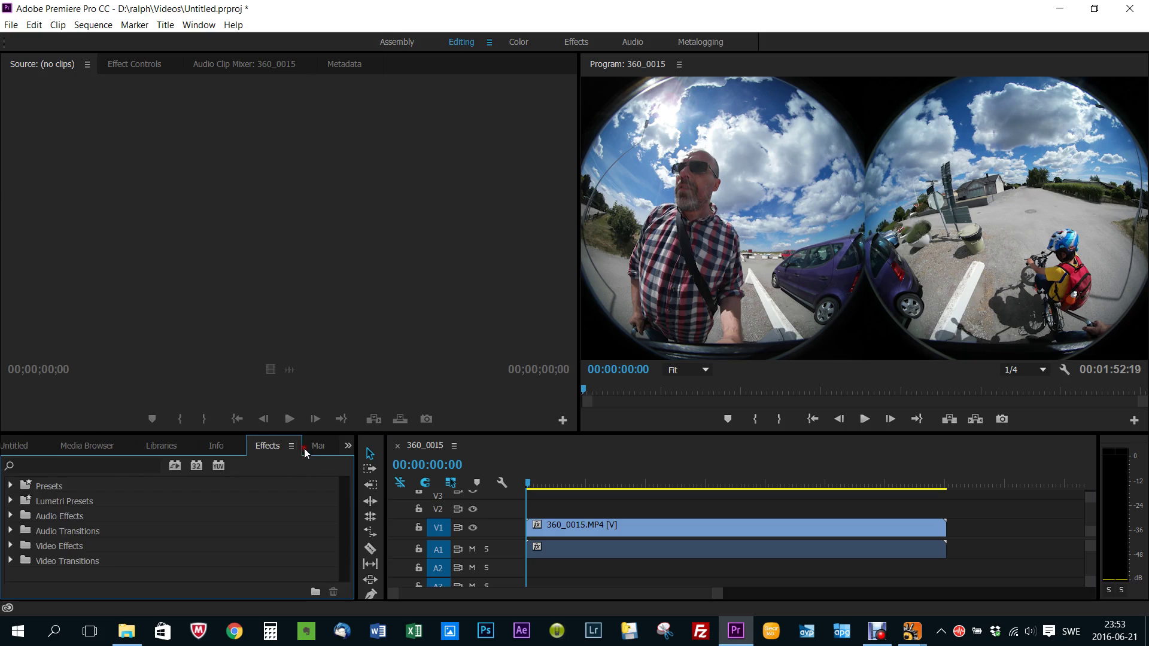
drag(342, 432, 374, 304)
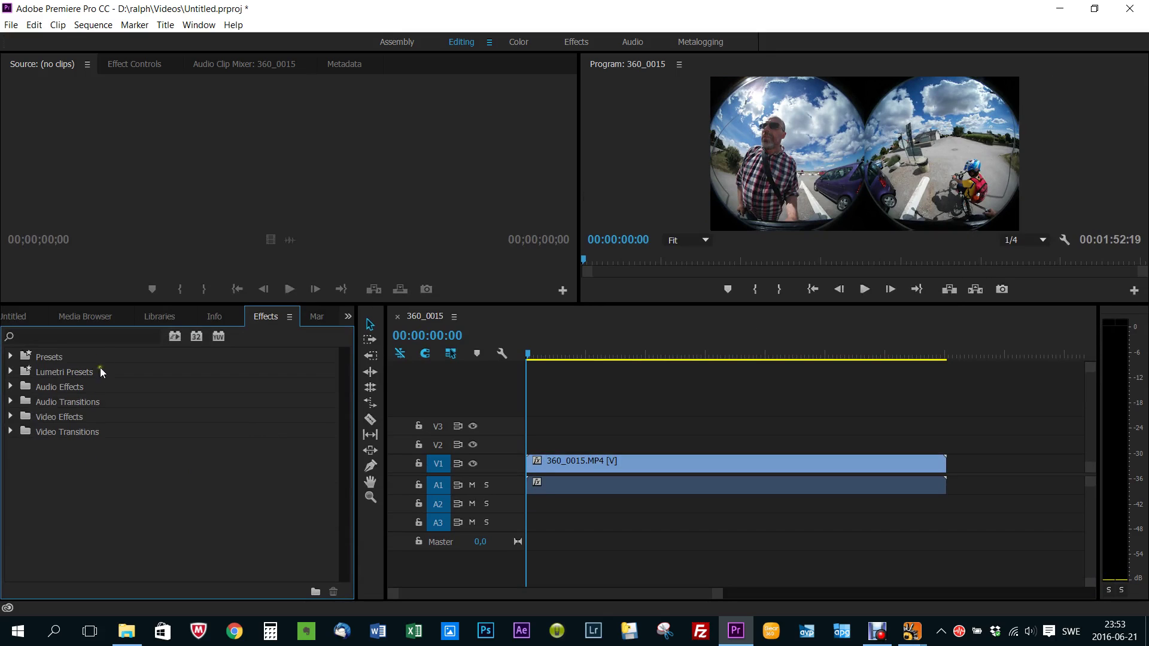
click(111, 338)
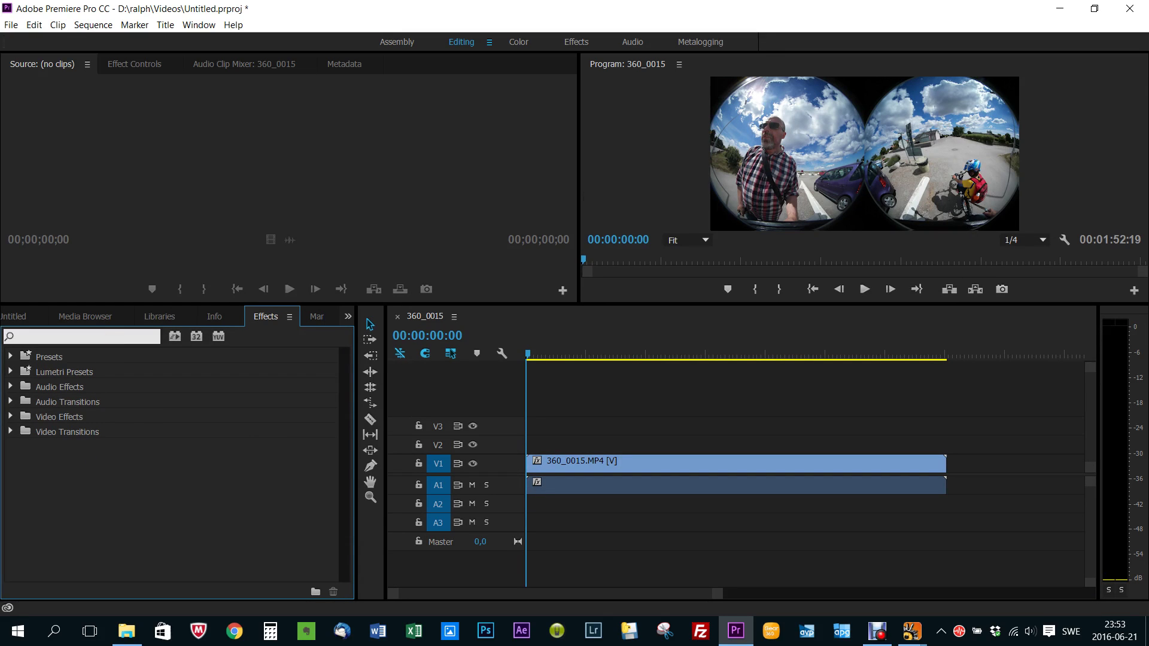
text(crop)
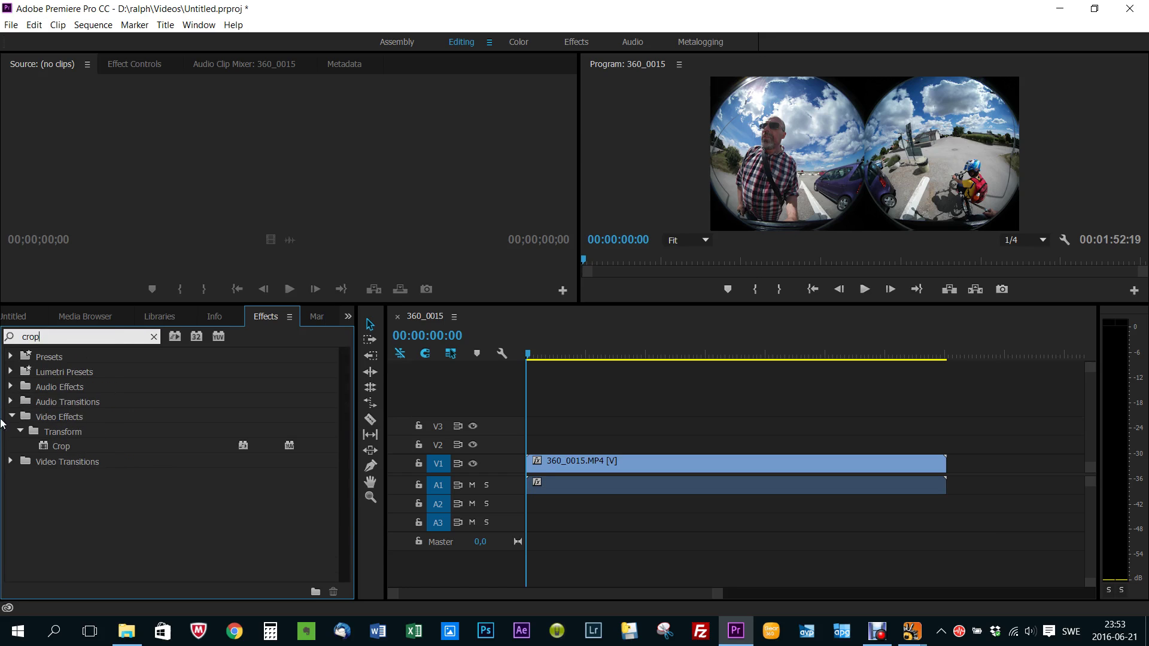
drag(49, 446, 574, 473)
click(577, 467)
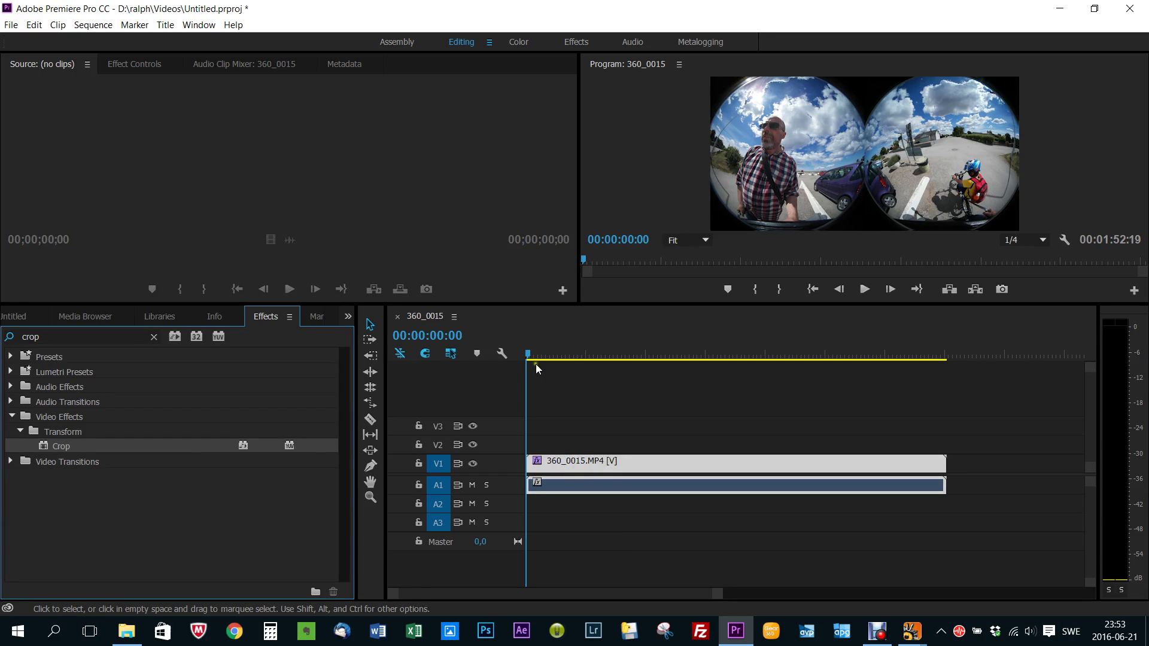
- Set the Crop effect's Left value to 50% in Effect Controls
click(133, 64)
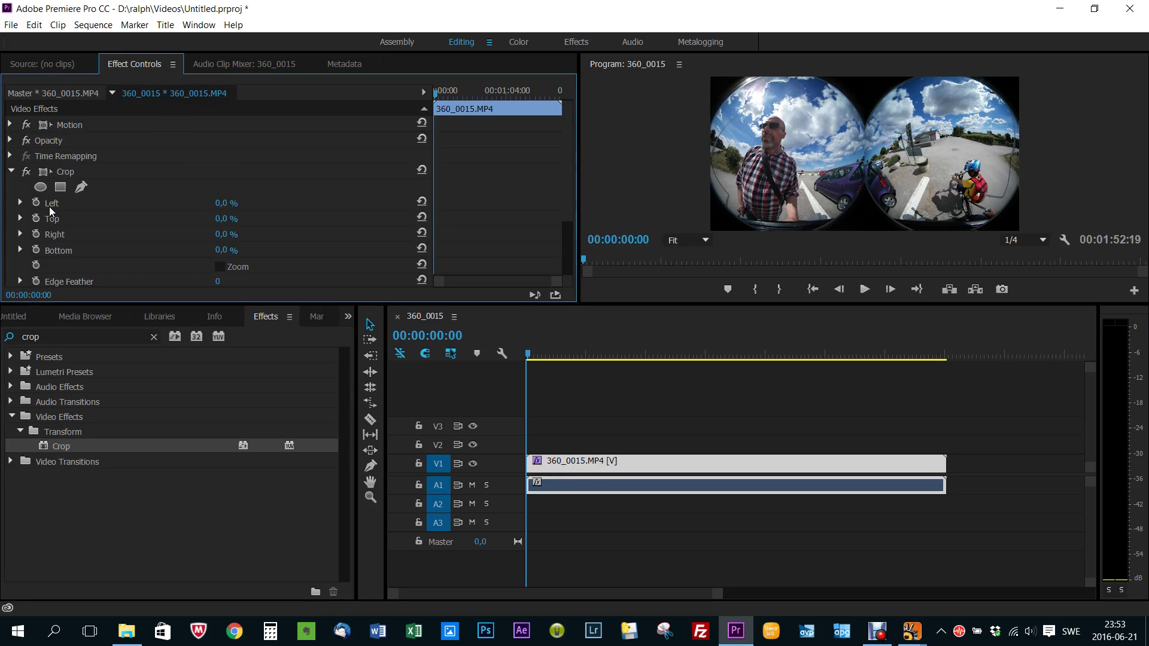
click(225, 203)
text(50)
key(Return)
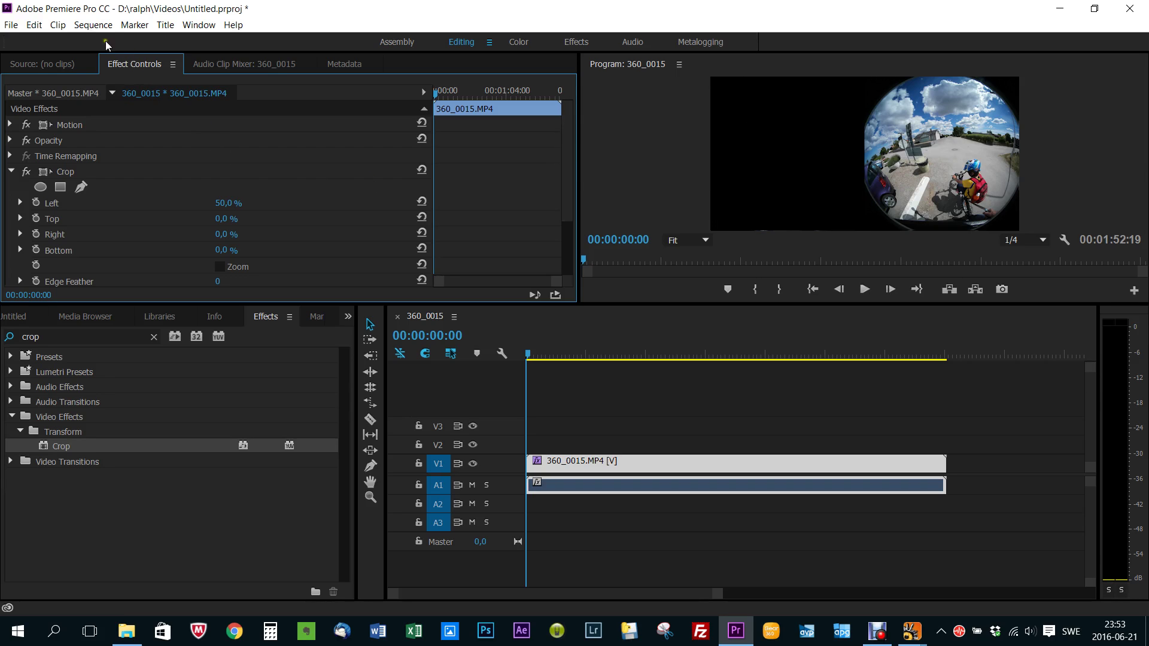
- Change the sequence frame width to 1920 for a 1920 × 1920 frame, accepting preview deletion
click(85, 26)
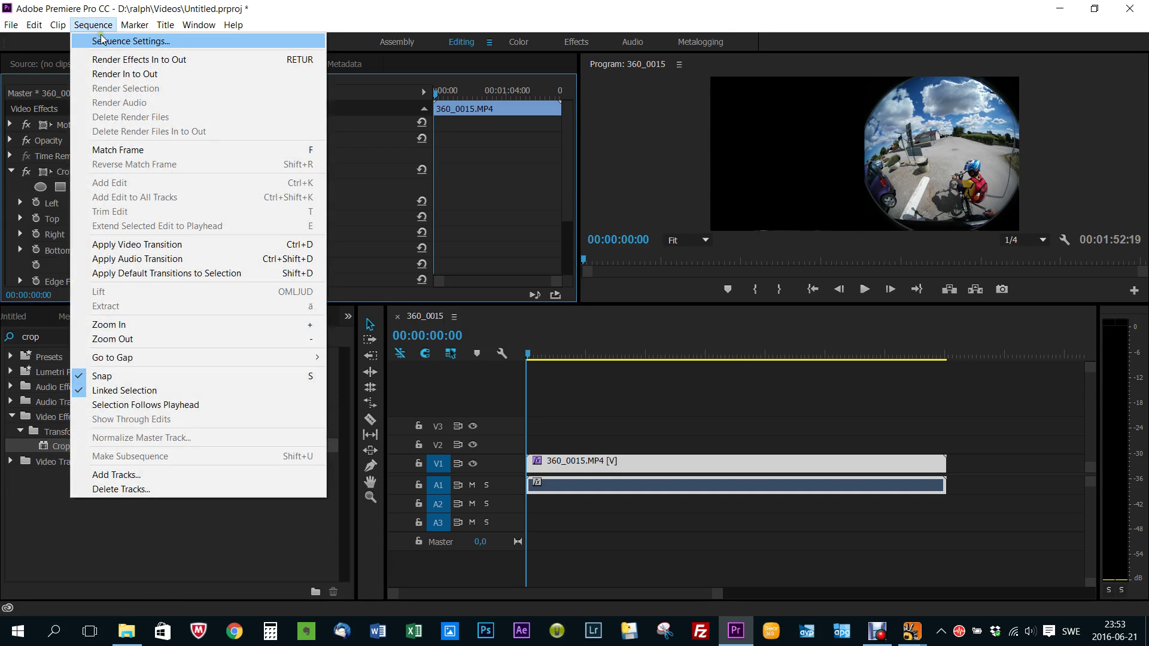
click(105, 41)
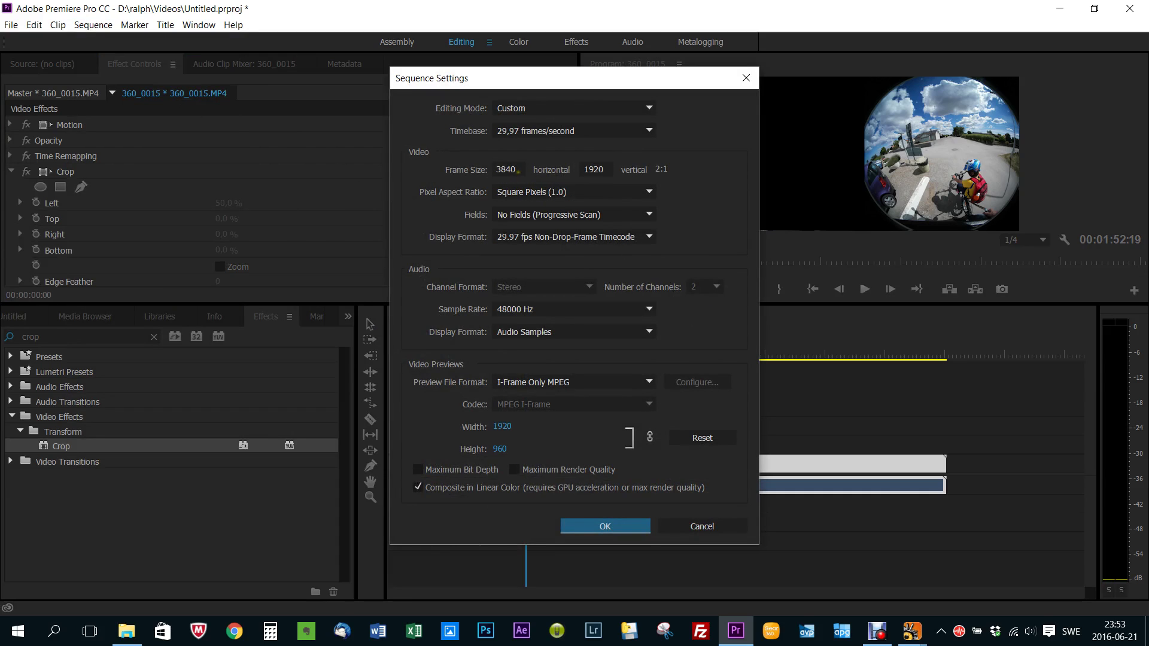
click(506, 170)
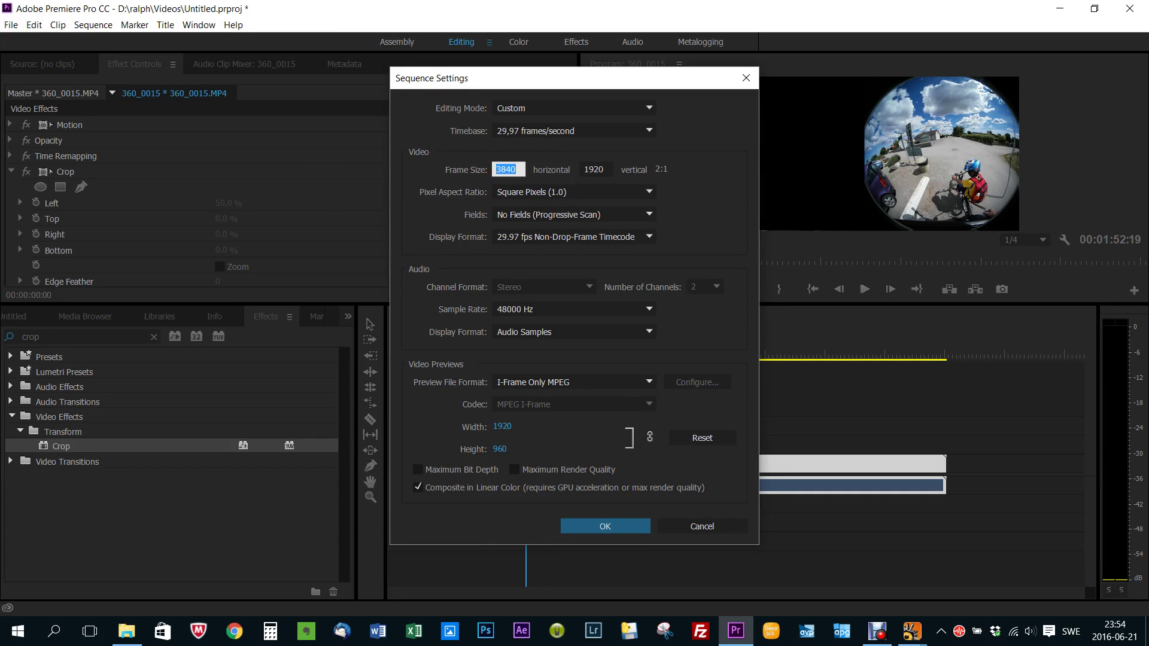
text(1920)
click(610, 528)
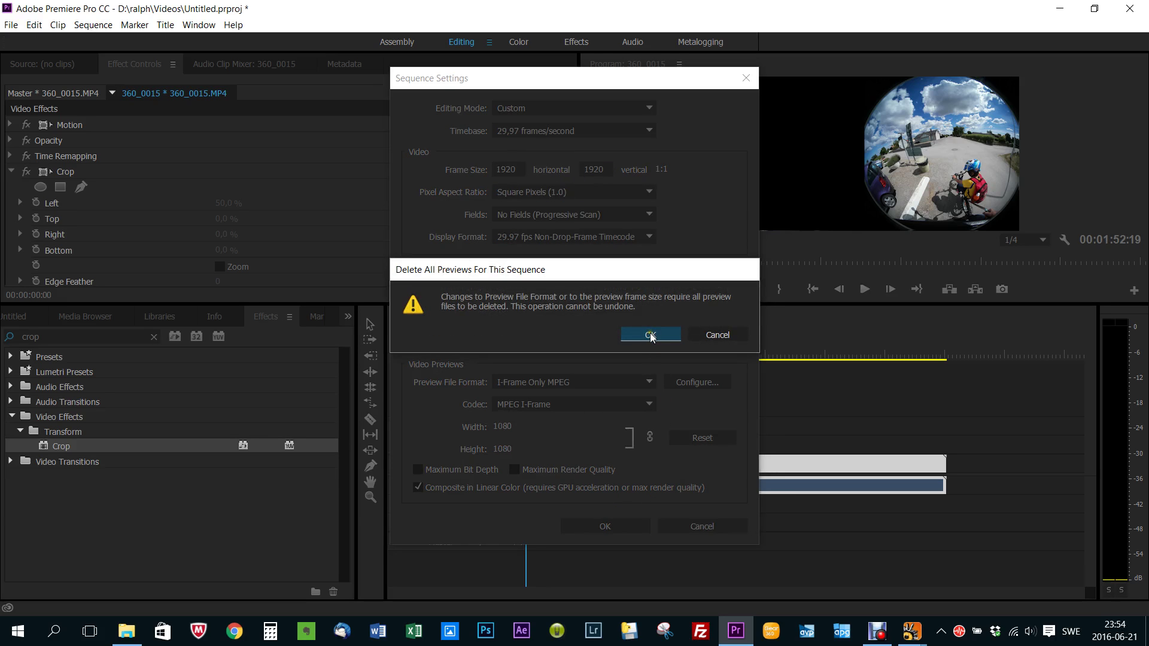
click(651, 336)
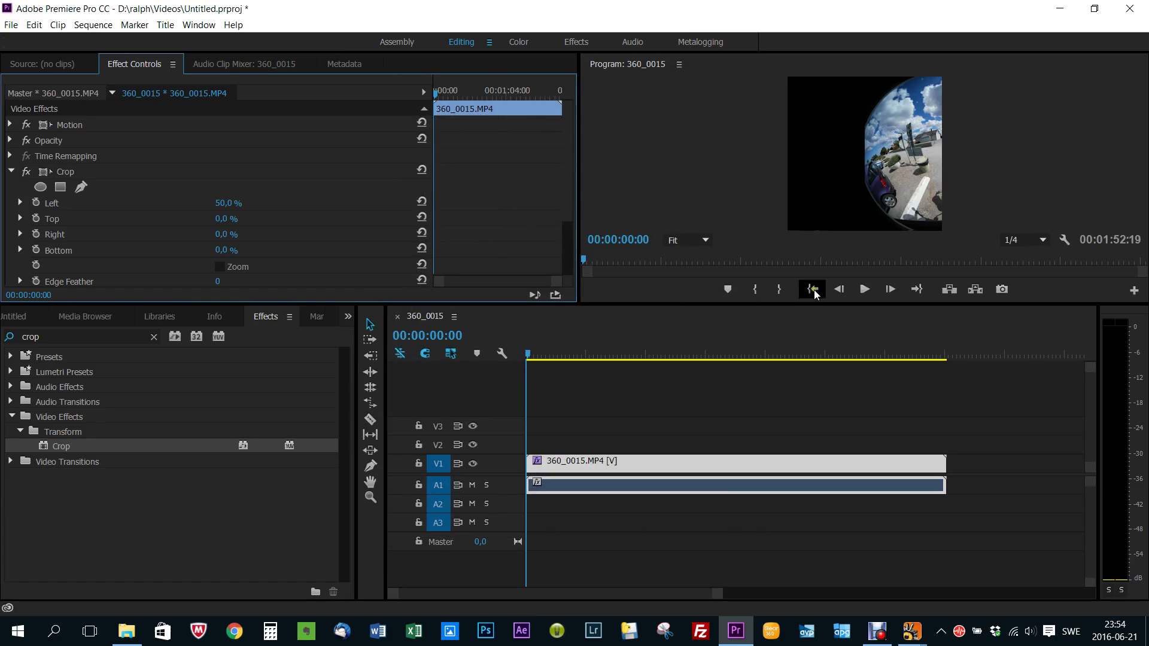
- Drag the fisheye circle left in the Program monitor until it is centred
click(891, 183)
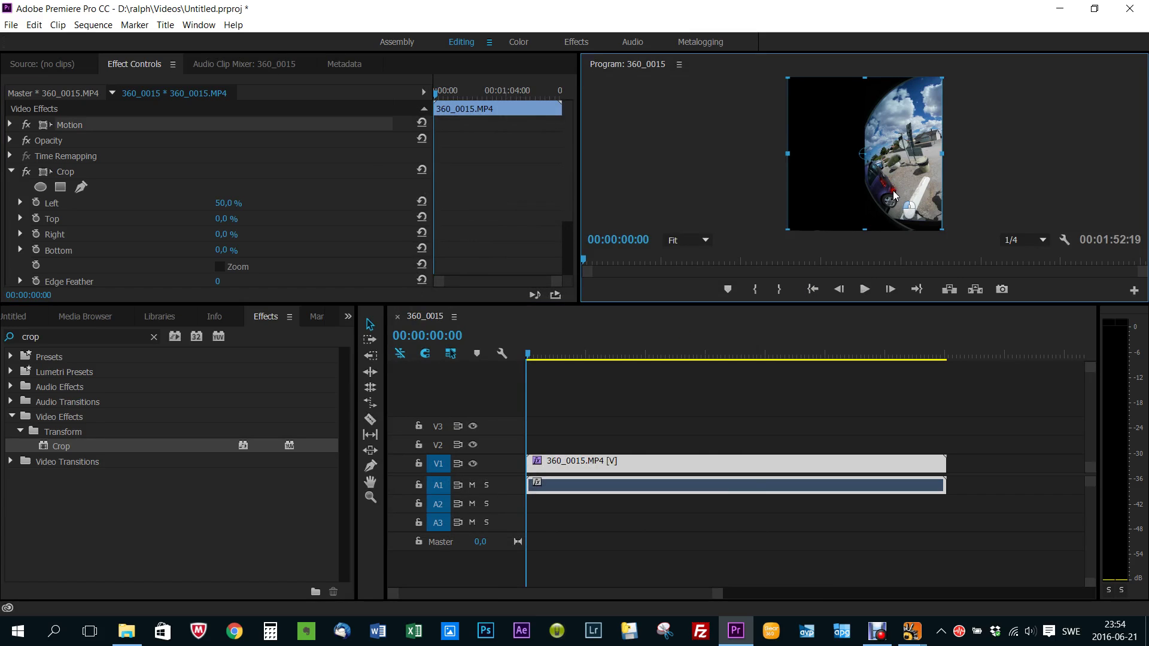
drag(891, 183, 854, 193)
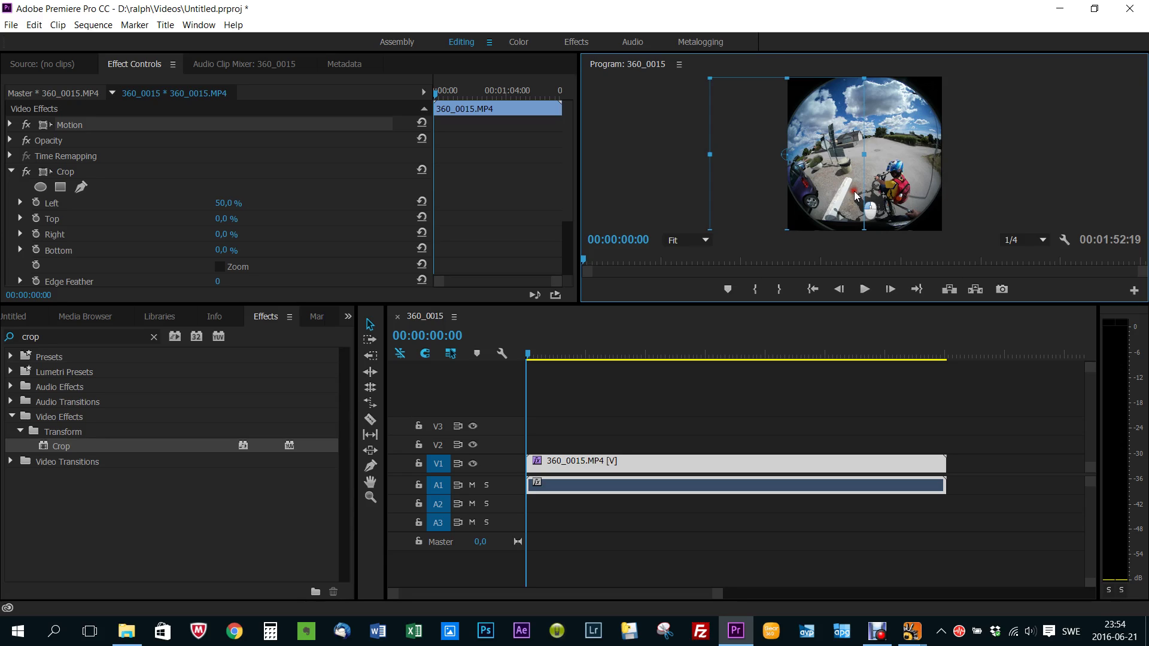
drag(853, 191, 854, 192)
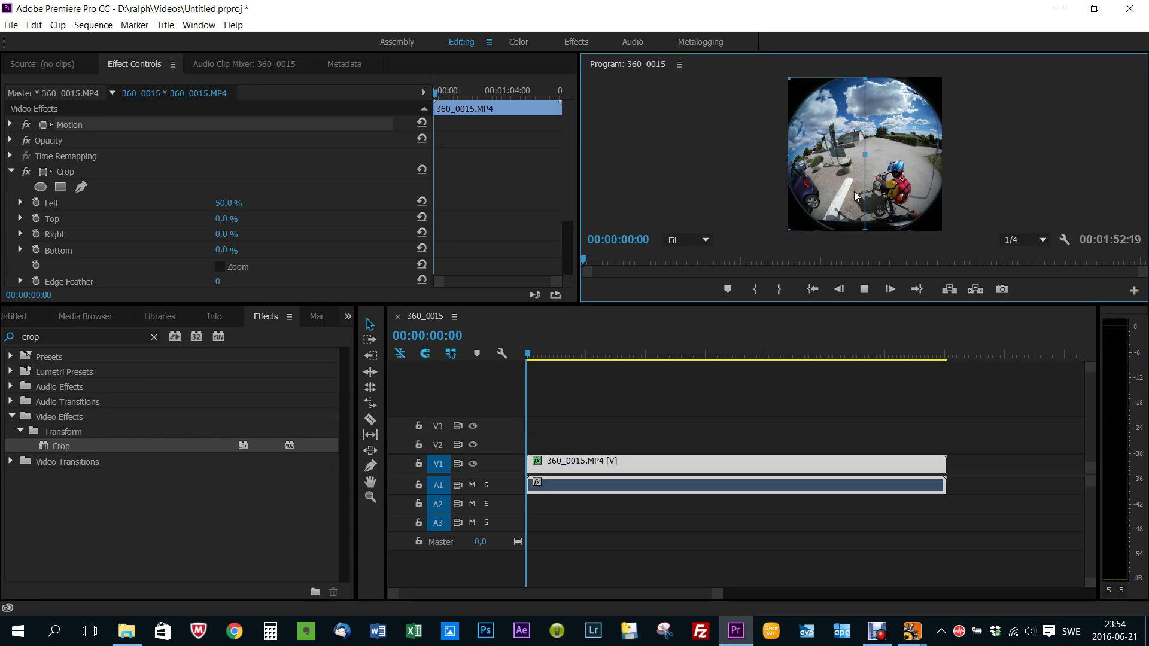
- Play and stop the sequence to check the centred circle, then clear the Motion selection
click(864, 289)
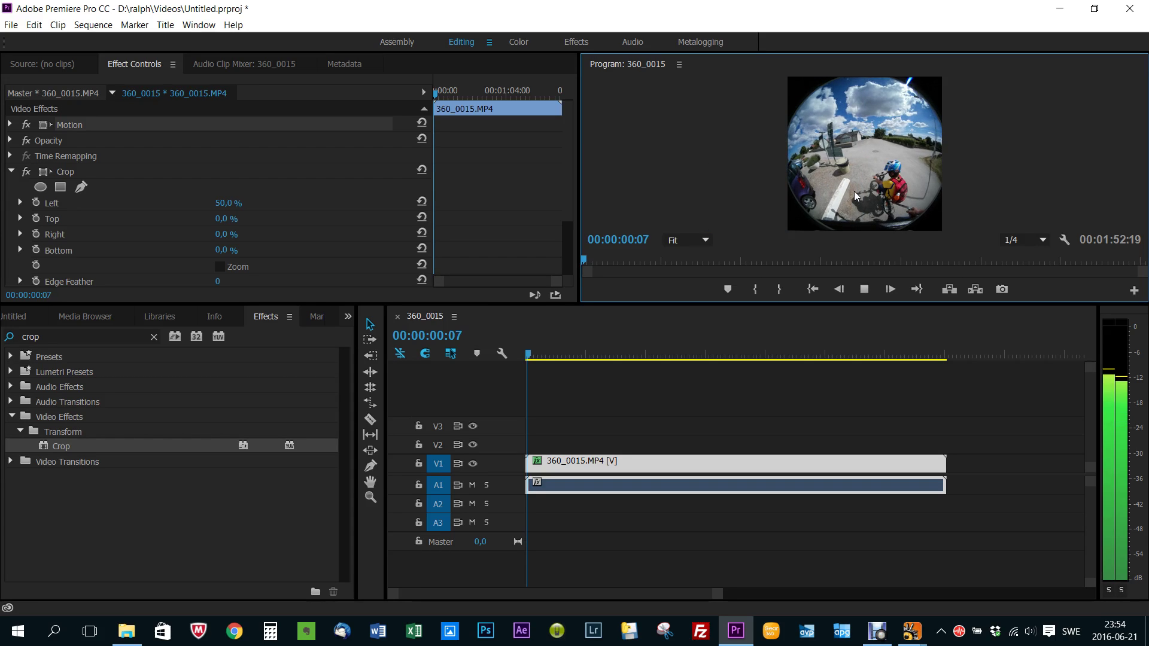
click(862, 292)
click(1055, 100)
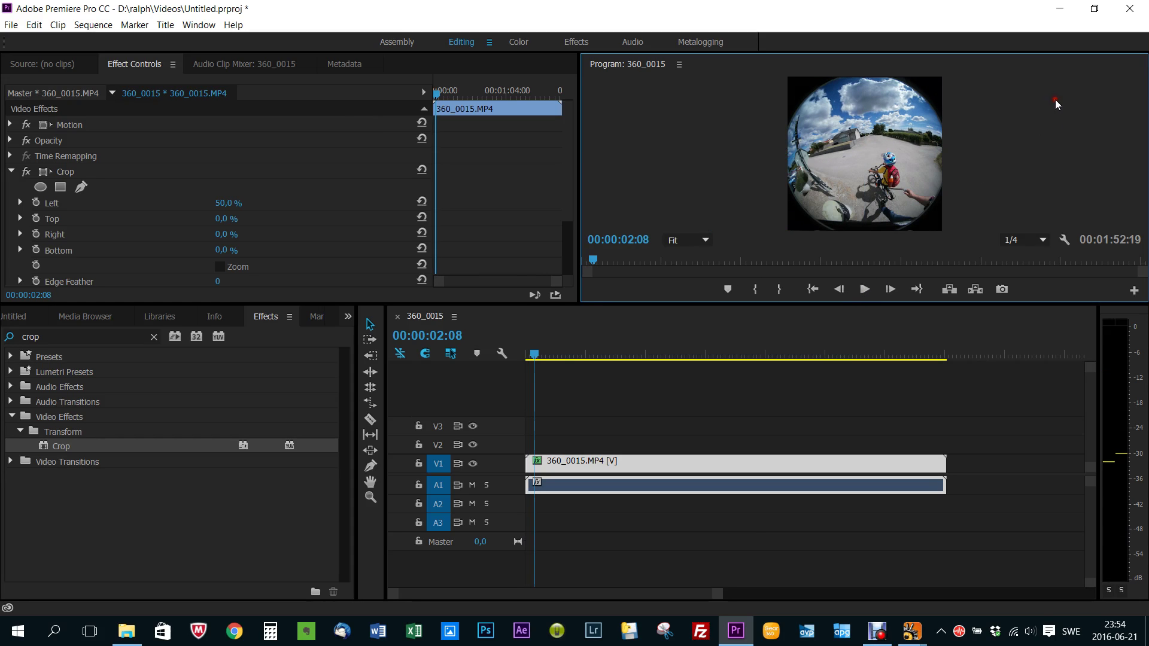
click(11, 25)
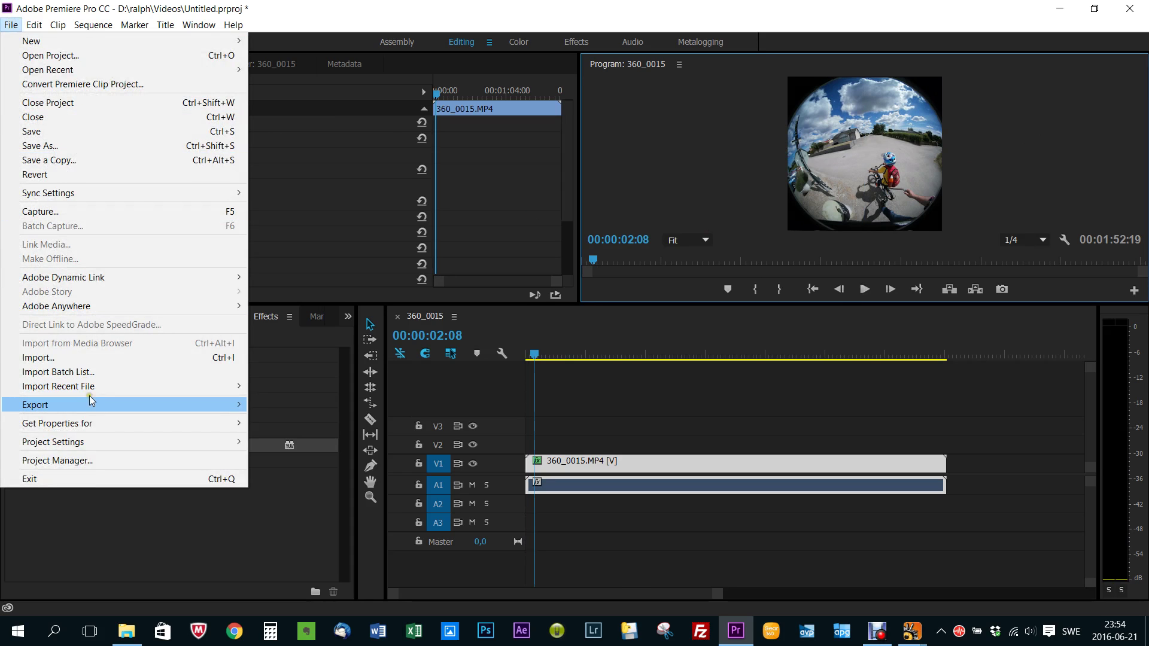
mouse_move(167, 404)
click(281, 406)
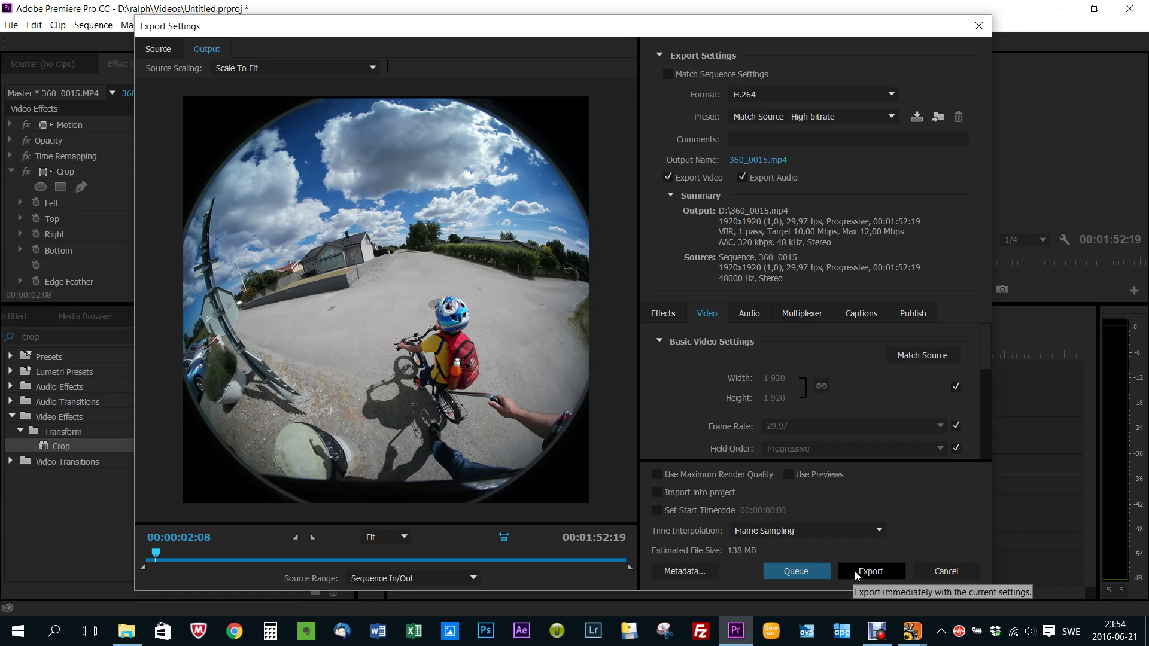
click(960, 572)
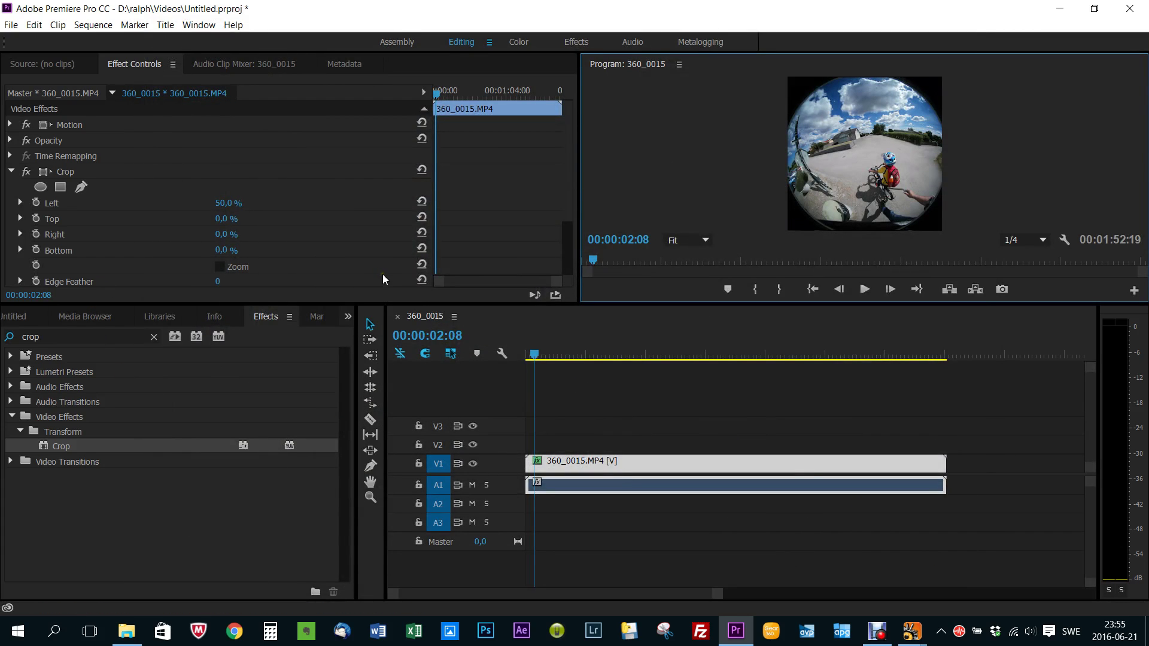
- Undo twelve edits via Edit > Undo and Ctrl+Z until Crop Left is back at 0%
click(34, 24)
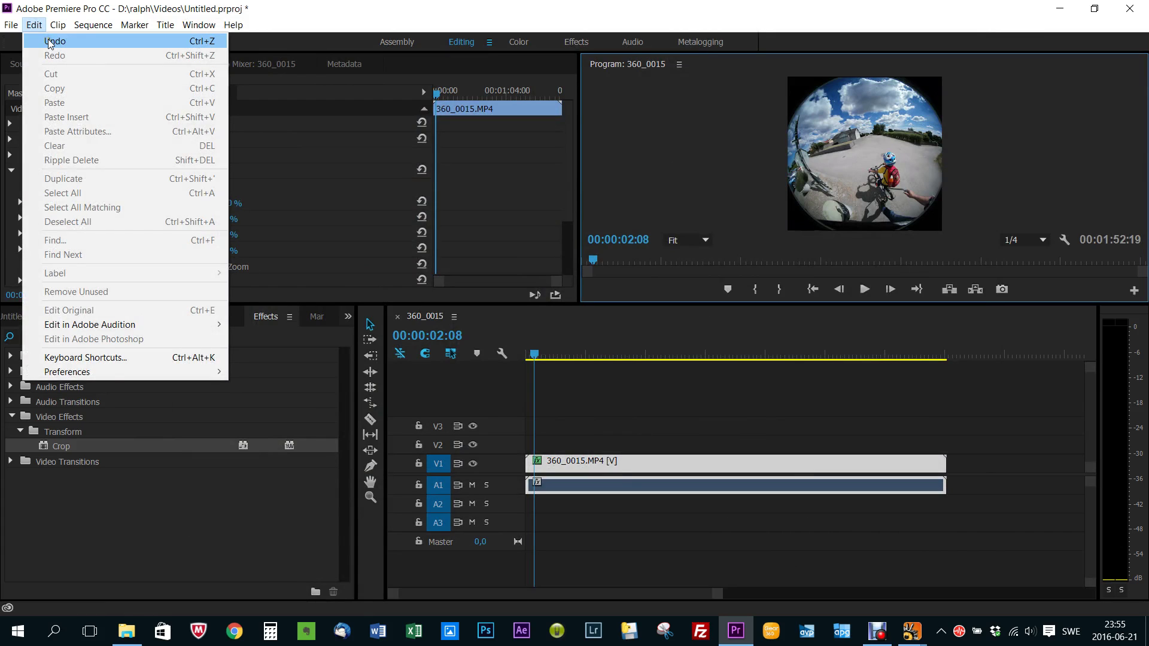
click(49, 42)
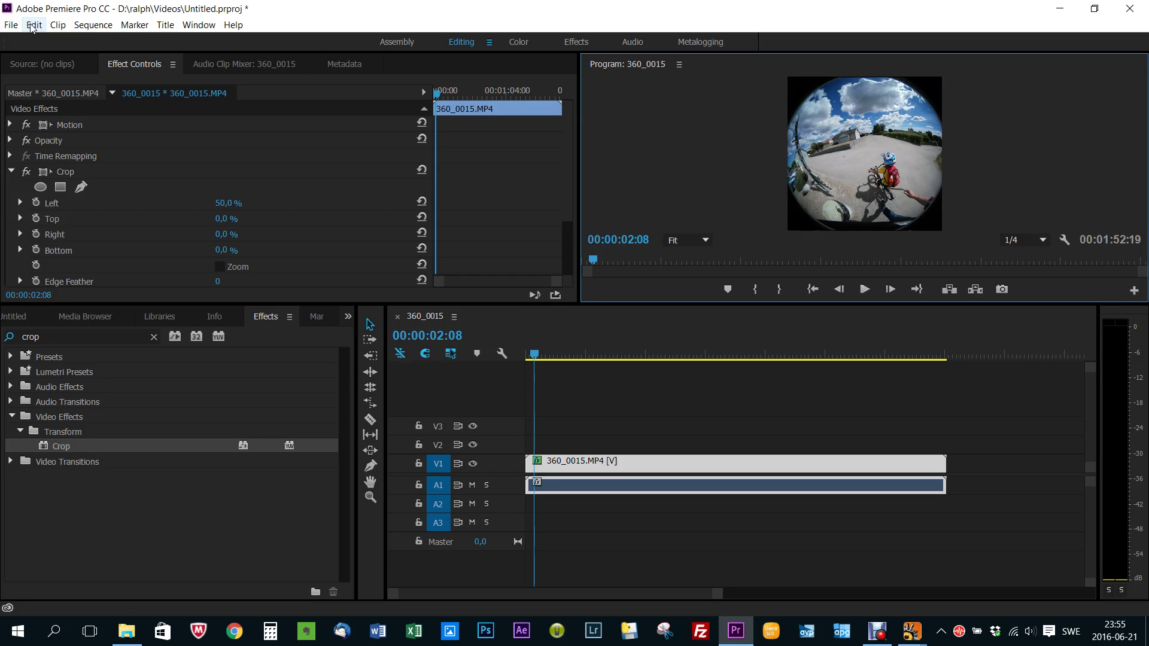
click(33, 27)
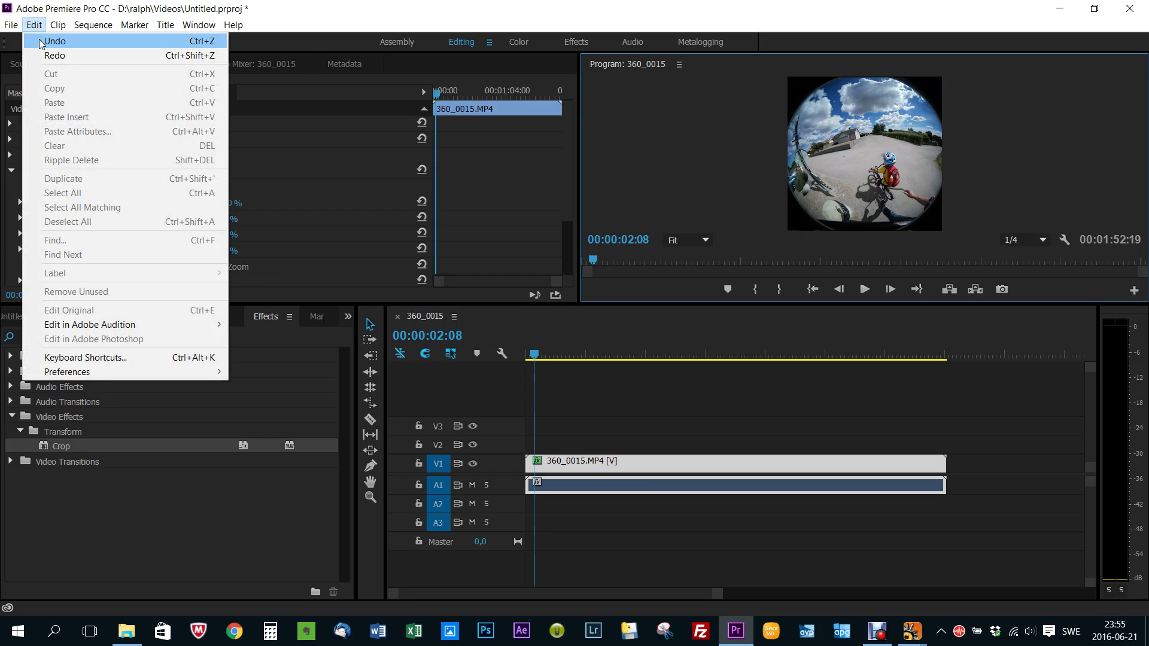
click(41, 42)
click(34, 25)
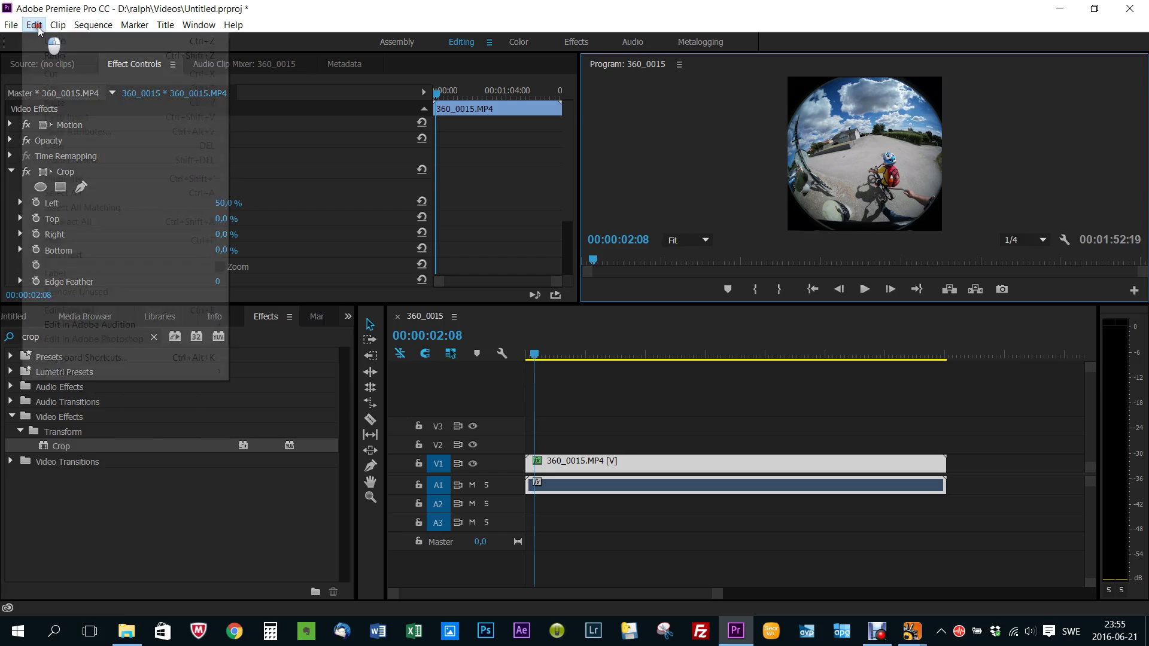
click(33, 29)
click(33, 29)
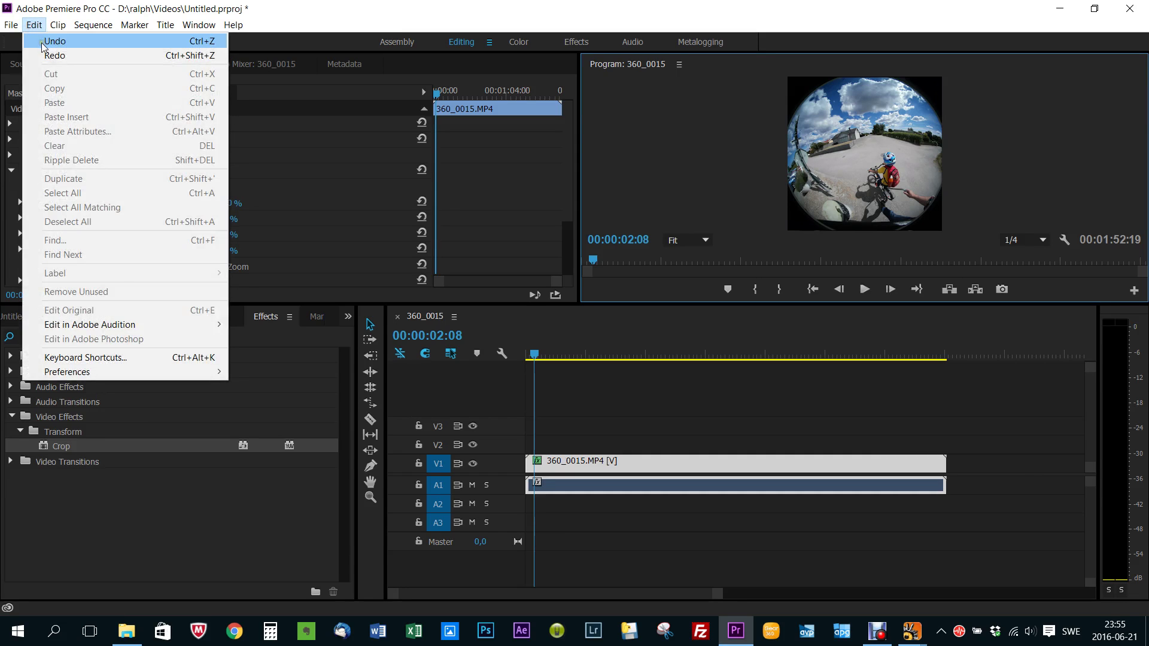
click(35, 40)
click(33, 23)
click(41, 41)
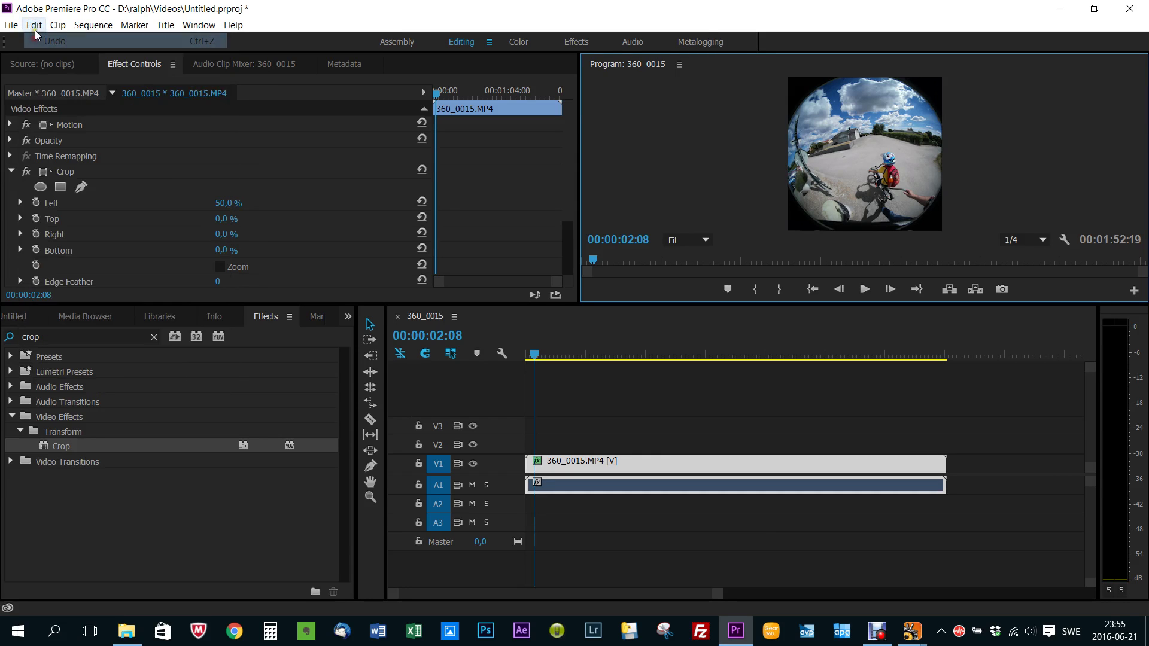
click(33, 25)
click(45, 42)
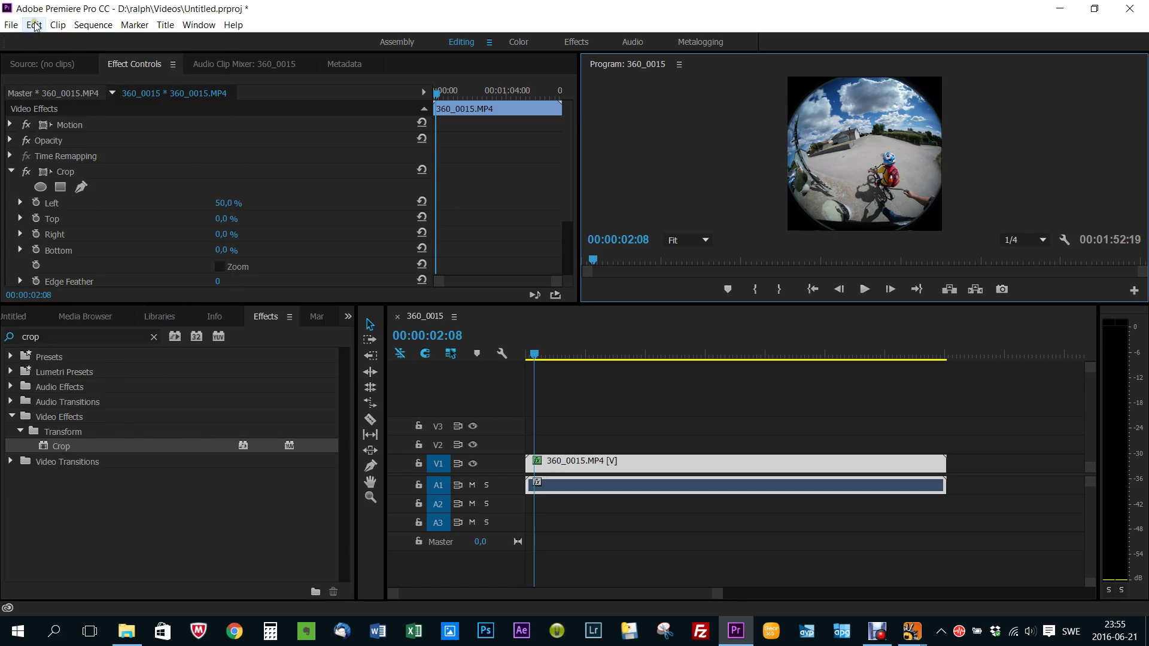
click(33, 25)
click(48, 42)
click(33, 24)
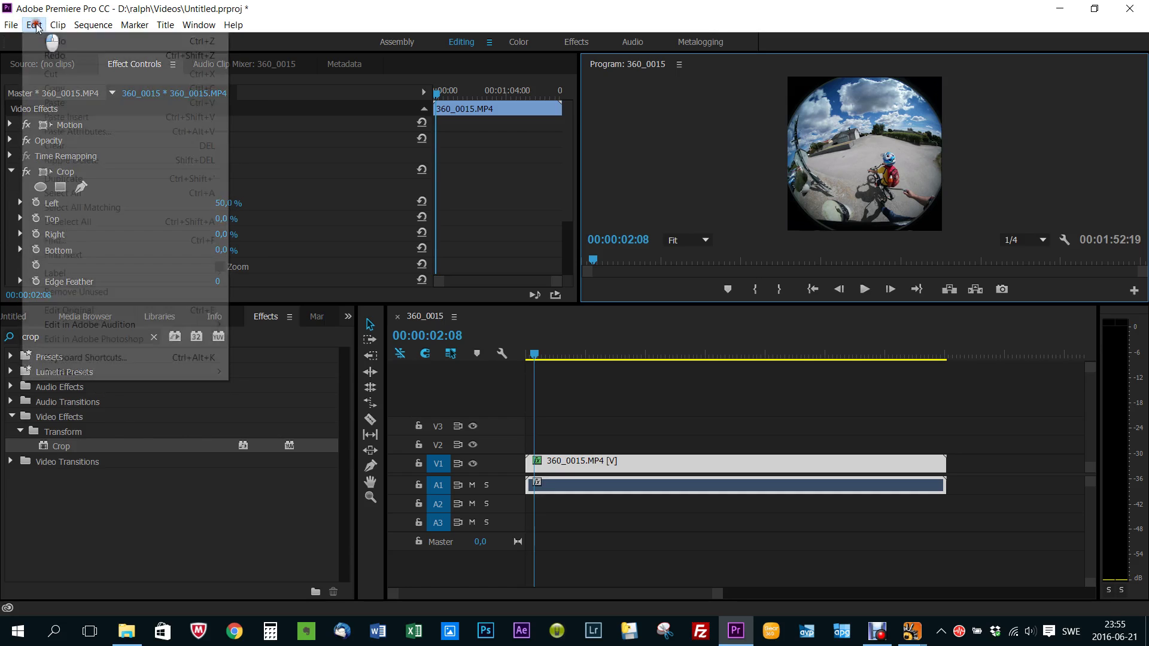
click(50, 41)
click(33, 25)
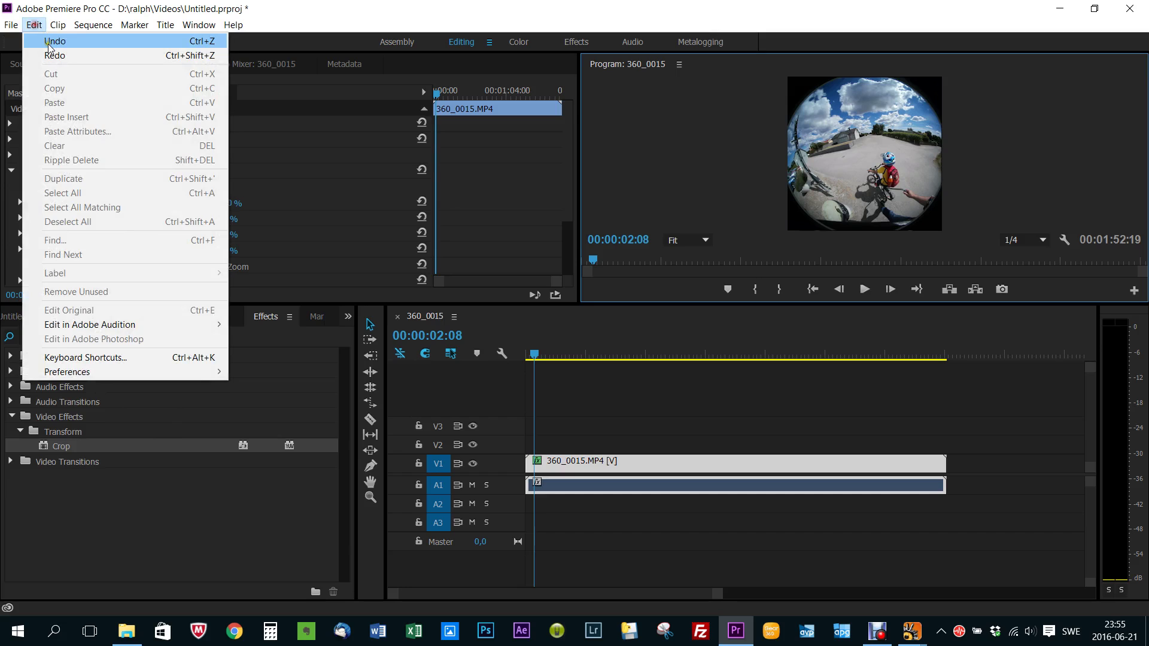
click(48, 42)
click(37, 26)
click(43, 41)
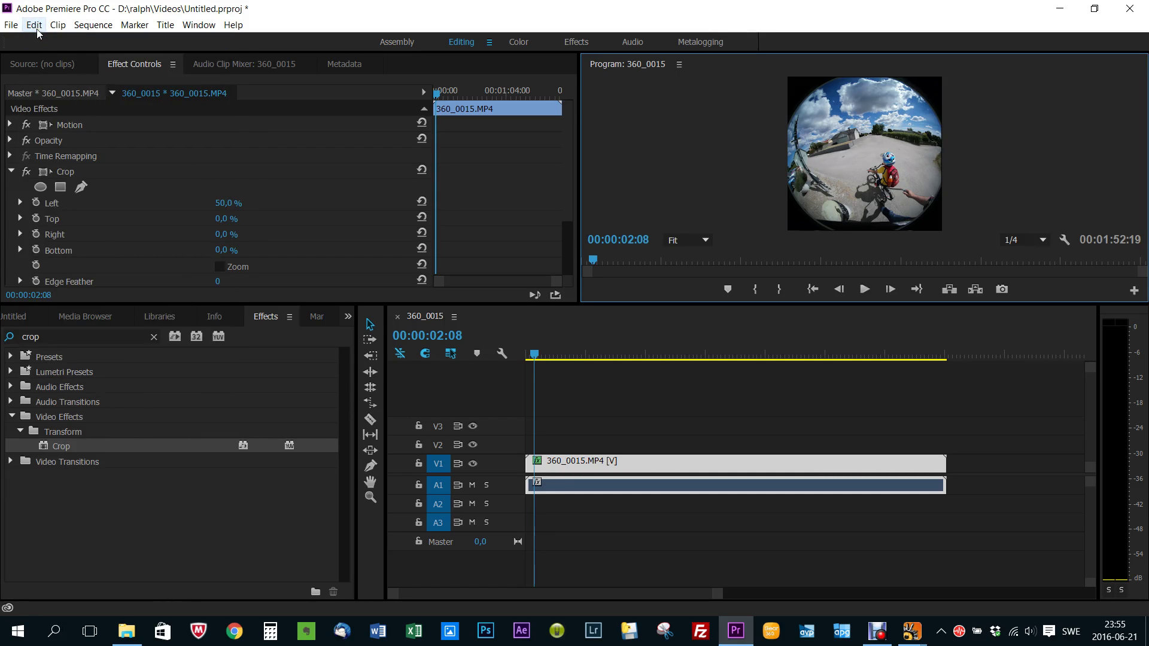
key(ctrl+z)
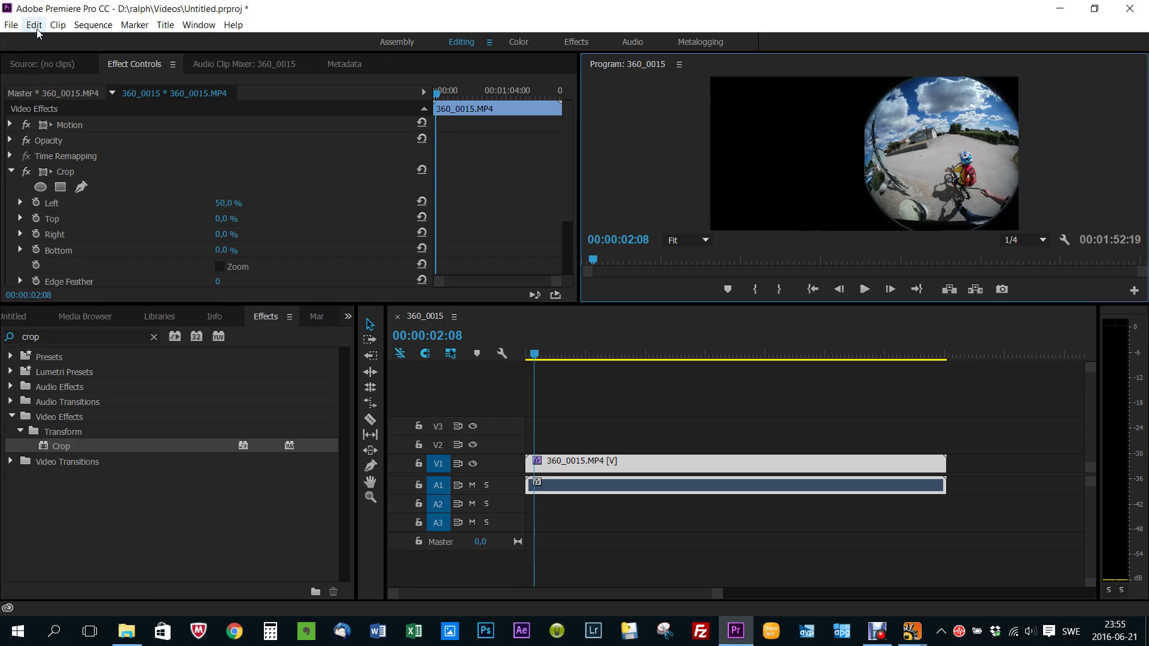
key(ctrl+z)
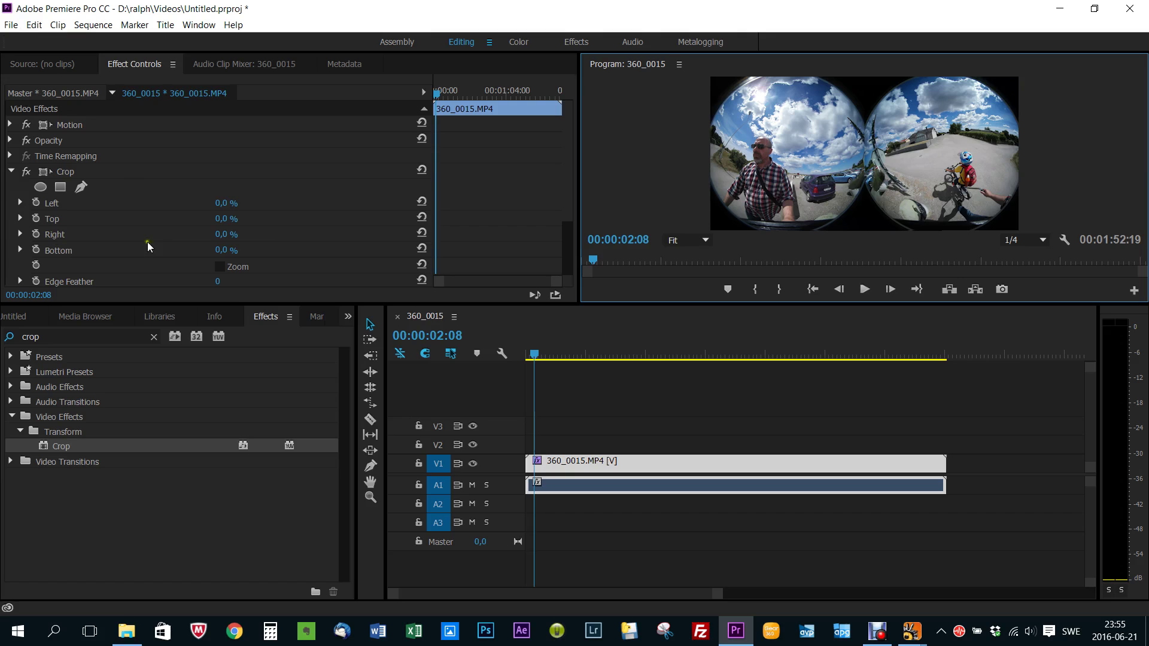
- Set the Crop effect's Right value to 50% in Effect Controls
click(217, 234)
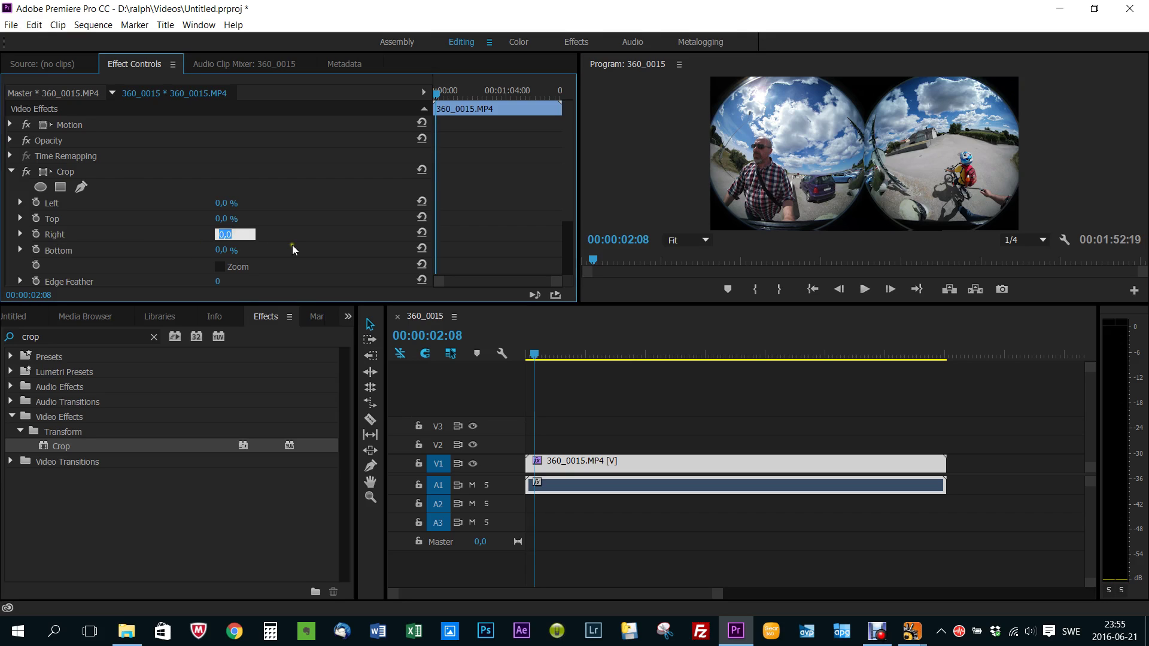
text(50)
key(Return)
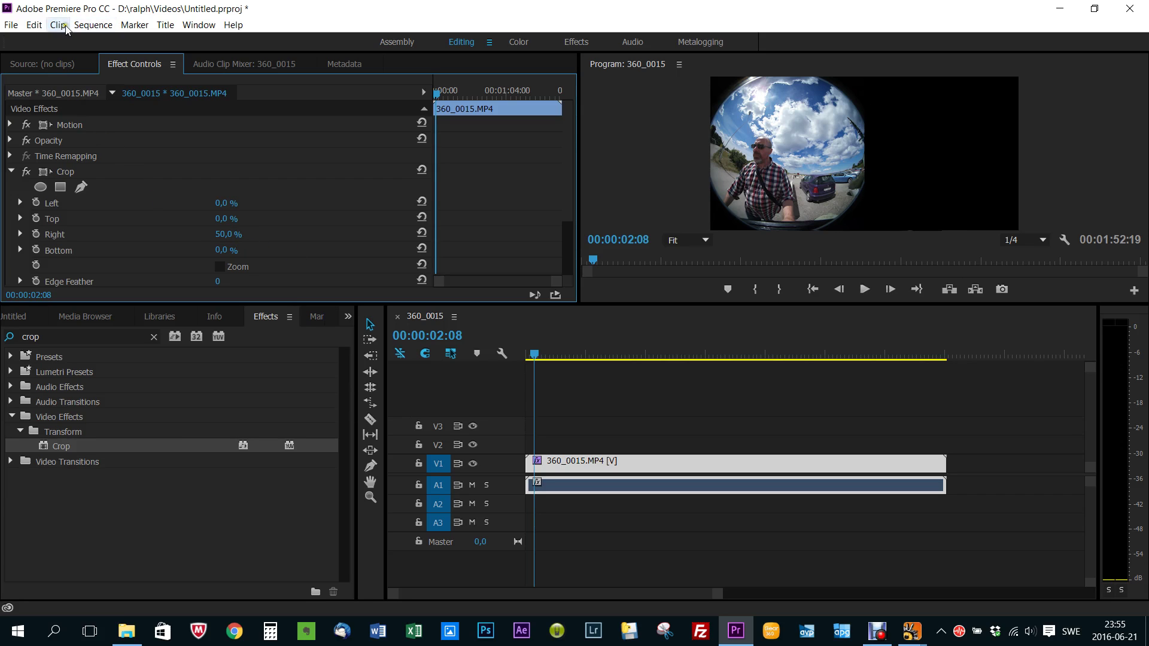
- Set the sequence frame width to 1920 for a 1920 × 1920 frame, accepting preview deletion
click(93, 25)
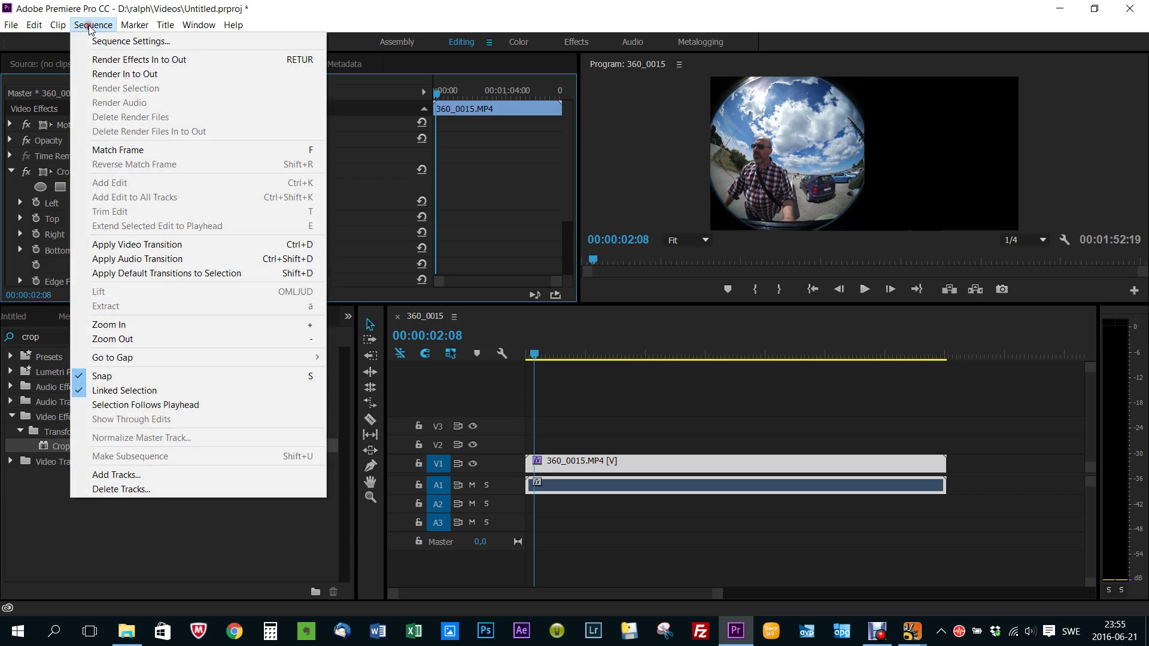
click(126, 41)
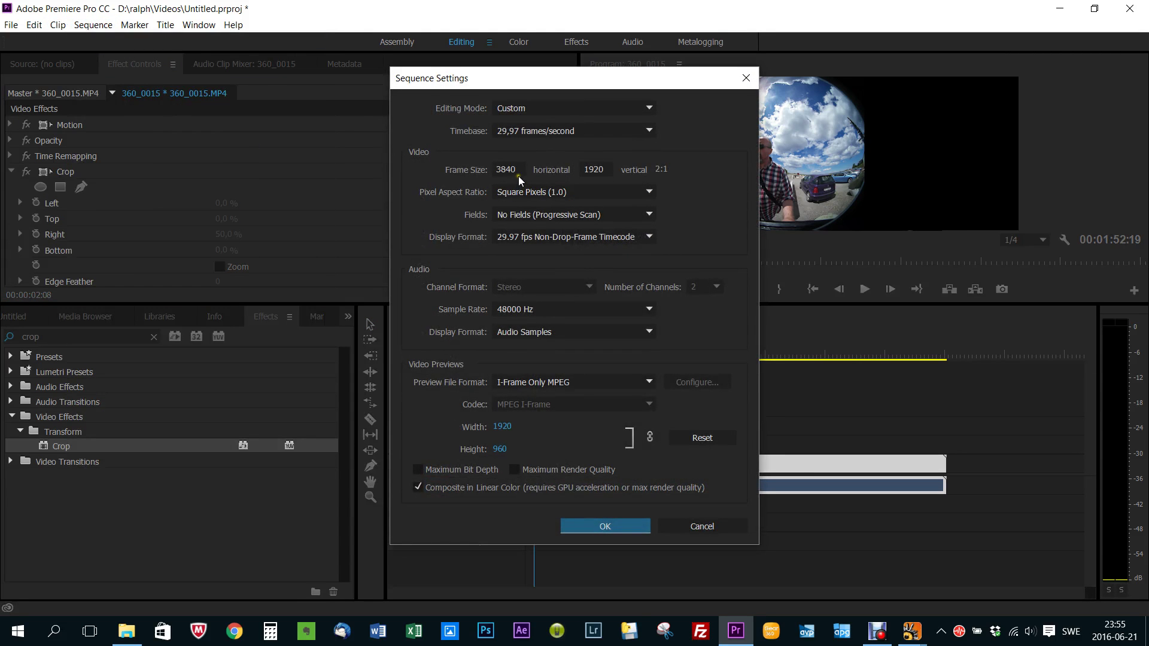
click(496, 170)
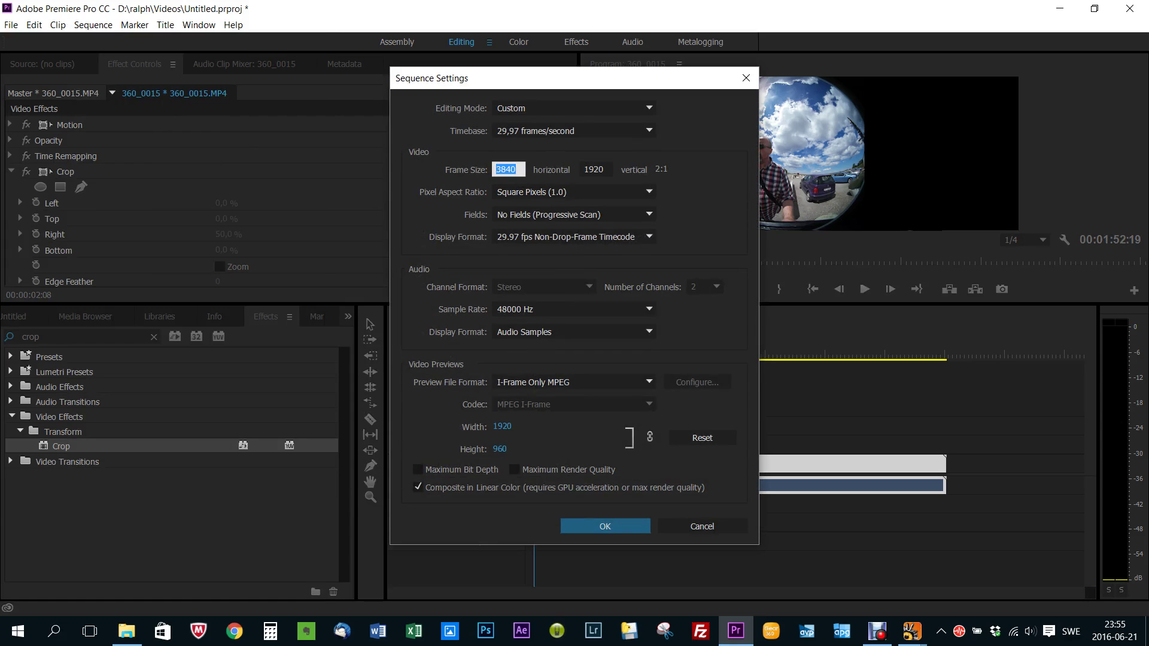
text(1920)
key(Tab)
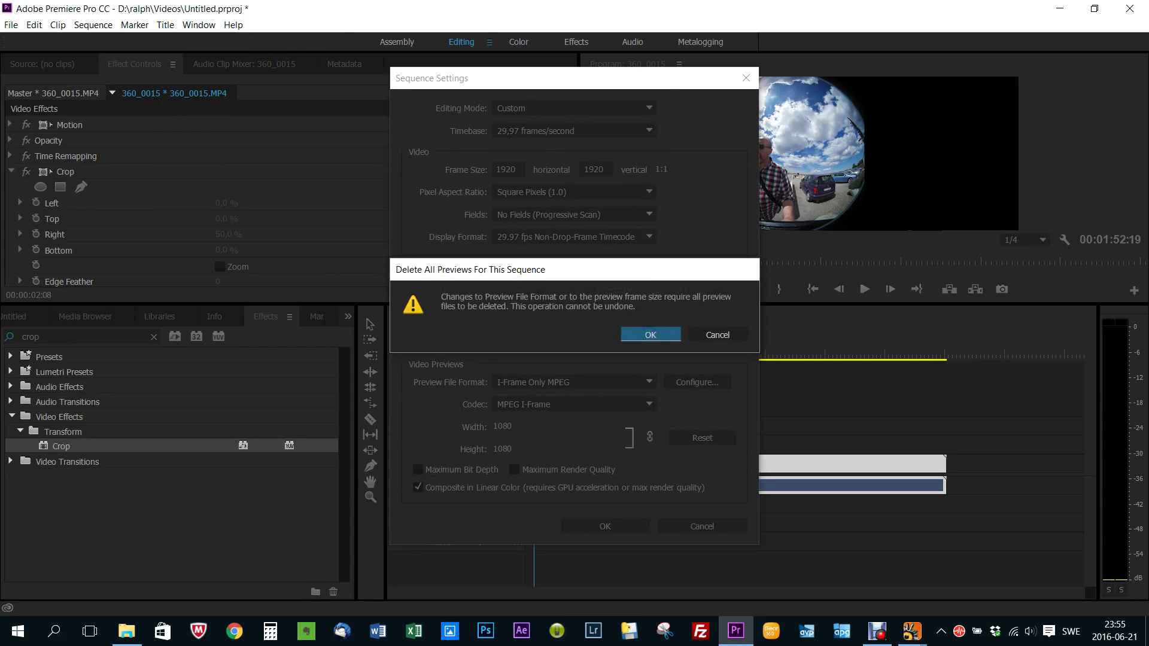
click(638, 328)
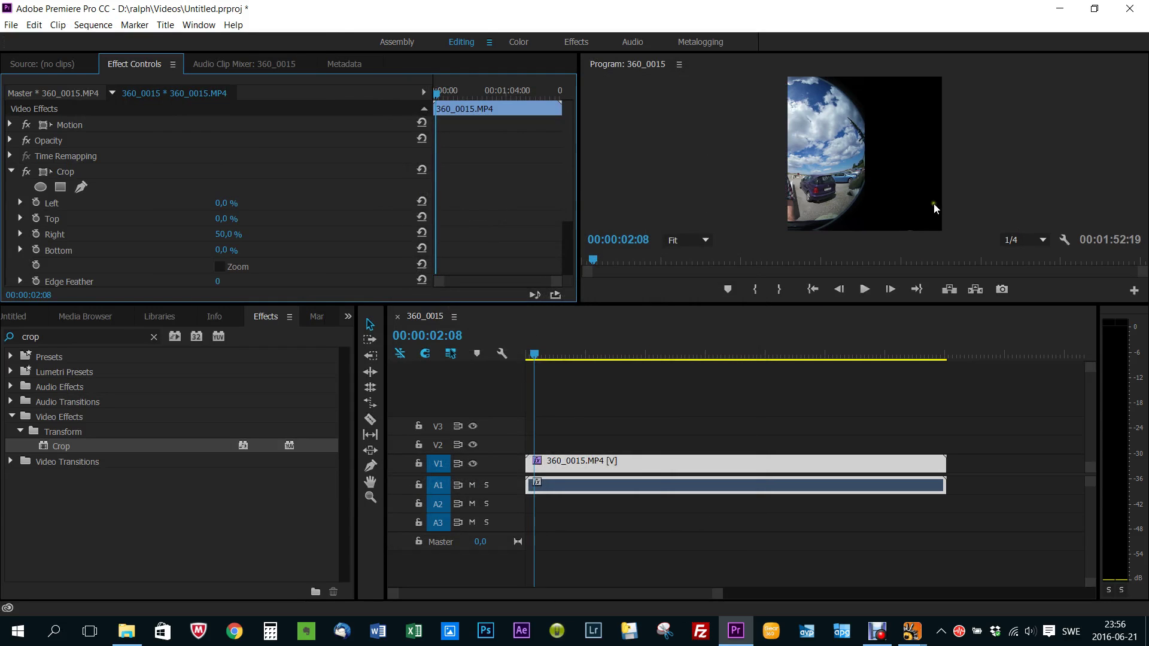
- Drag the clip right in the Program Monitor to centre the left fisheye circle
click(869, 174)
drag(838, 178, 877, 178)
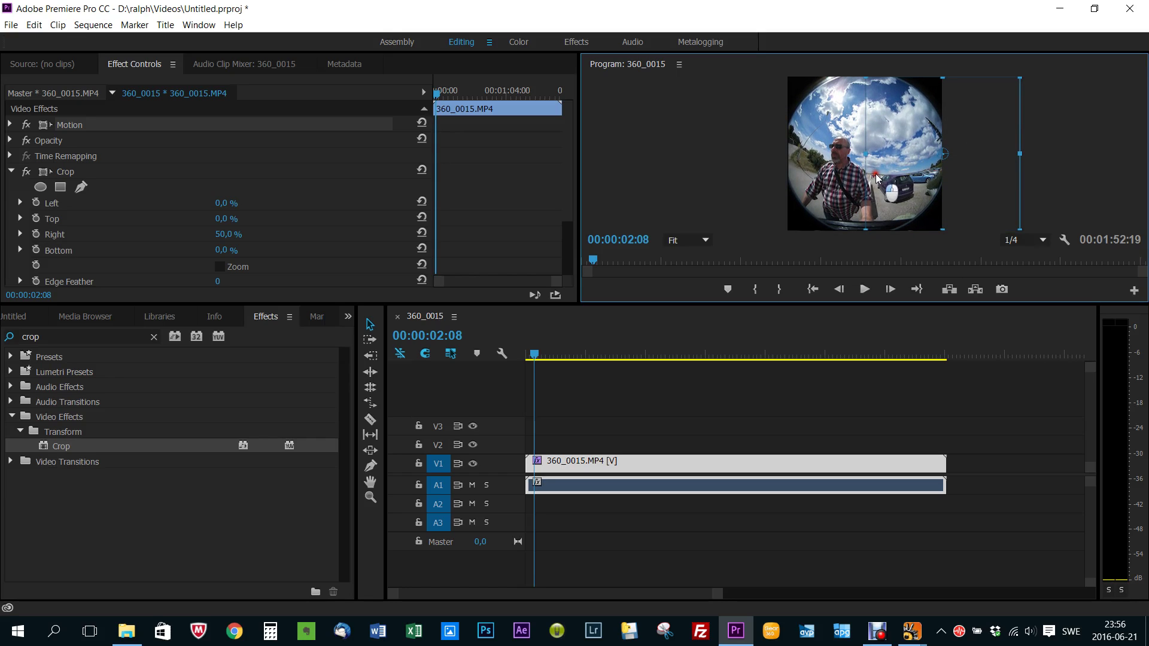
click(737, 163)
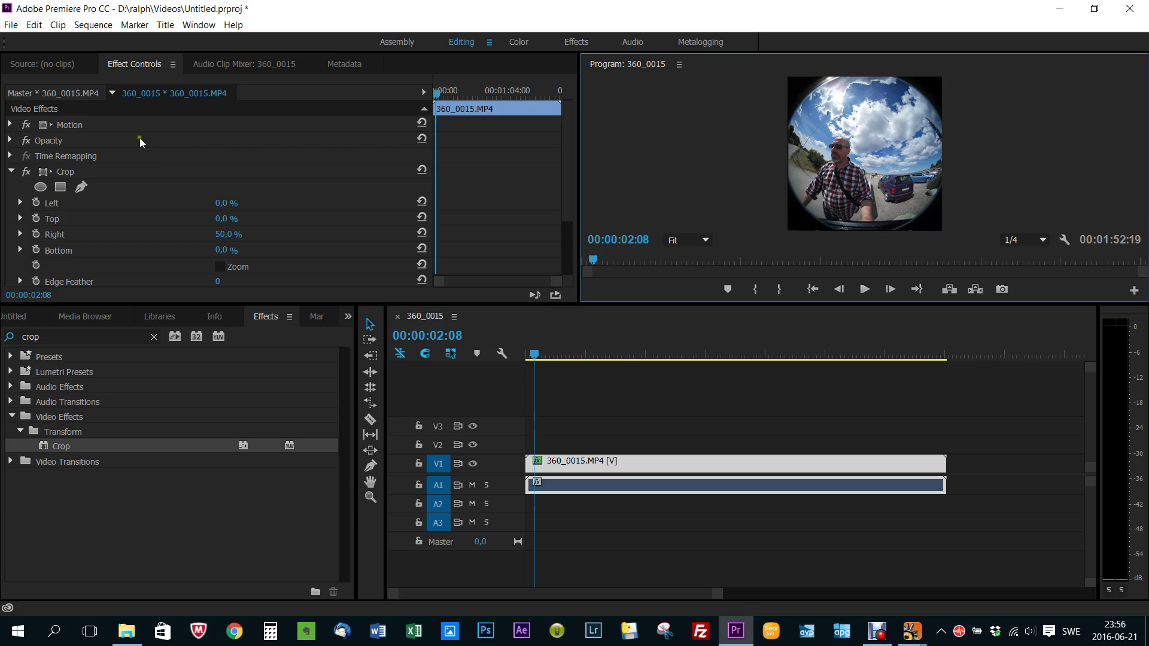
- Review the 1920×1920 H.264 settings under File > Export > Media, then cancel without exporting
click(12, 25)
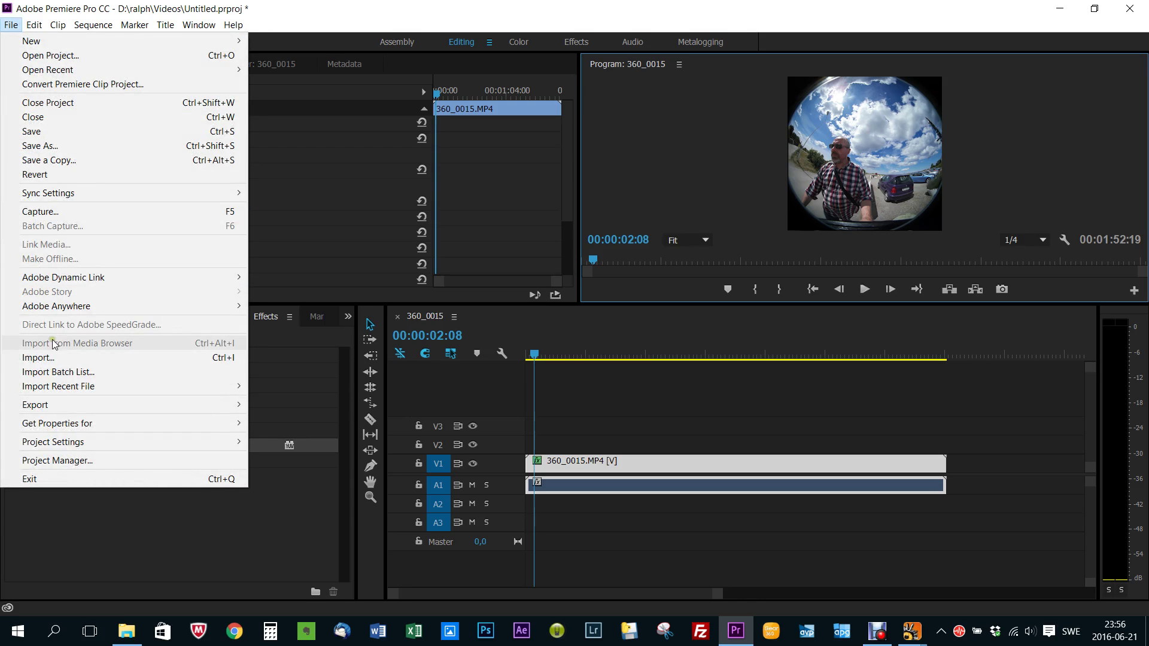
mouse_move(187, 405)
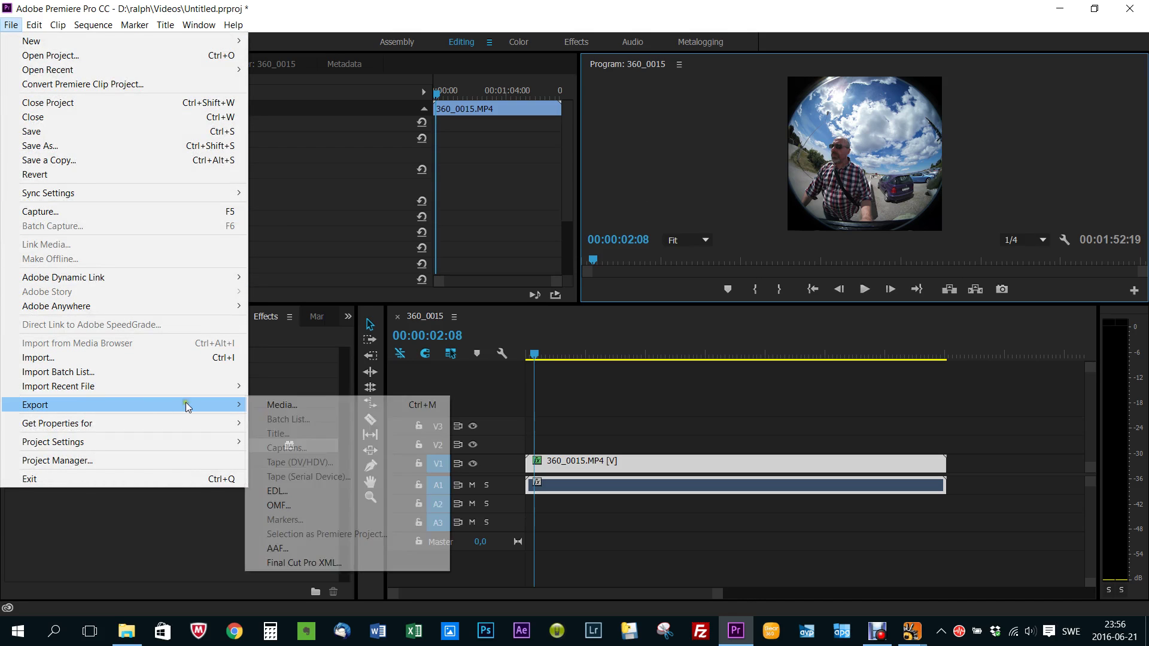
click(276, 406)
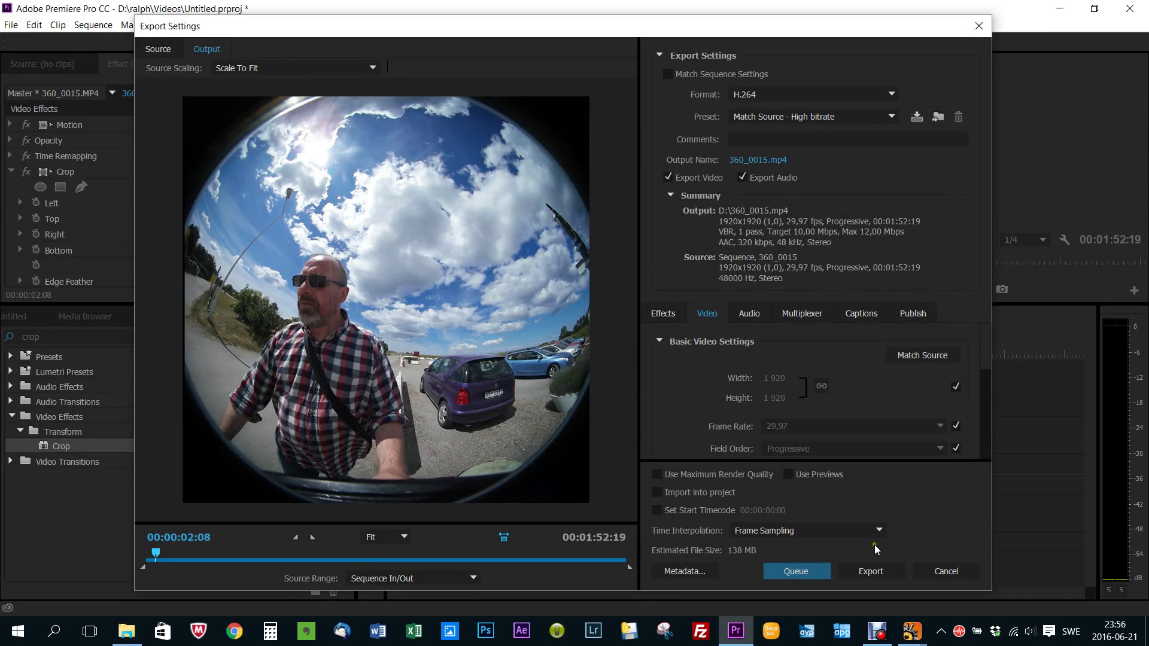
click(946, 572)
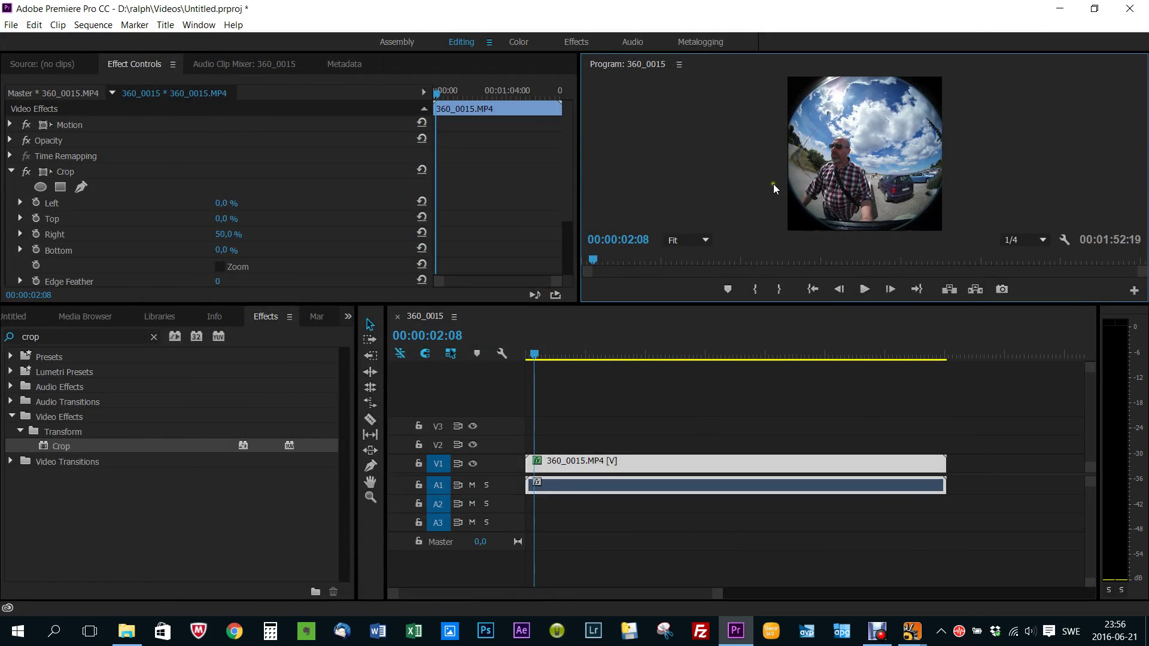
- Quit Premiere Pro without saving changes and launch Autopano Video Pro
click(1128, 9)
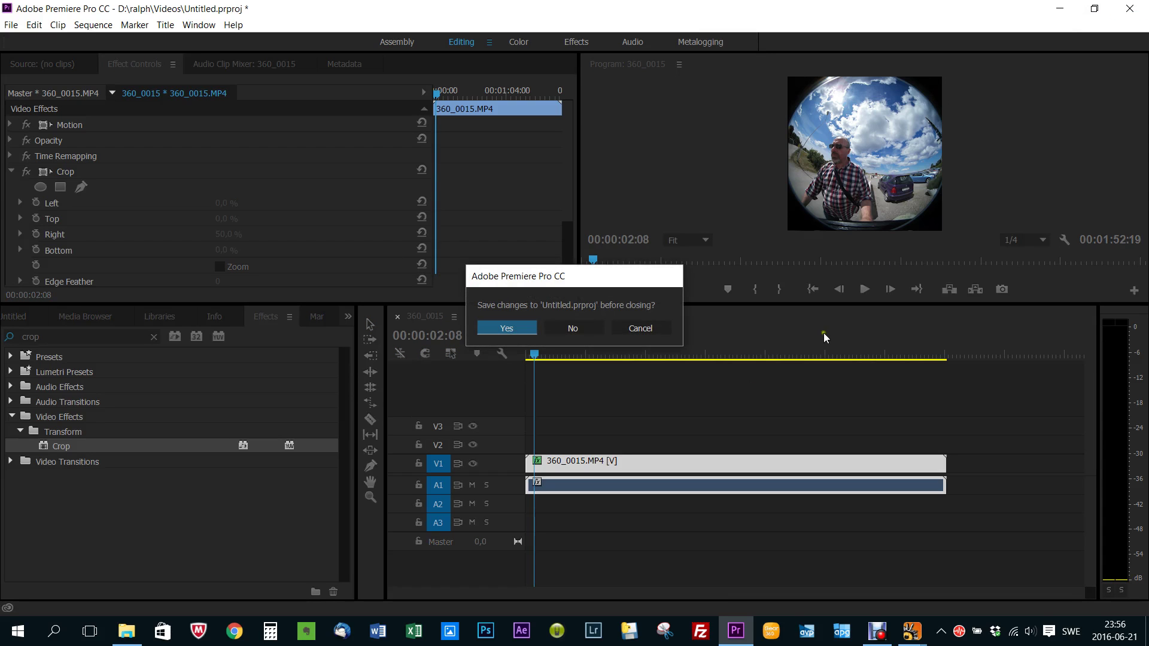
click(588, 328)
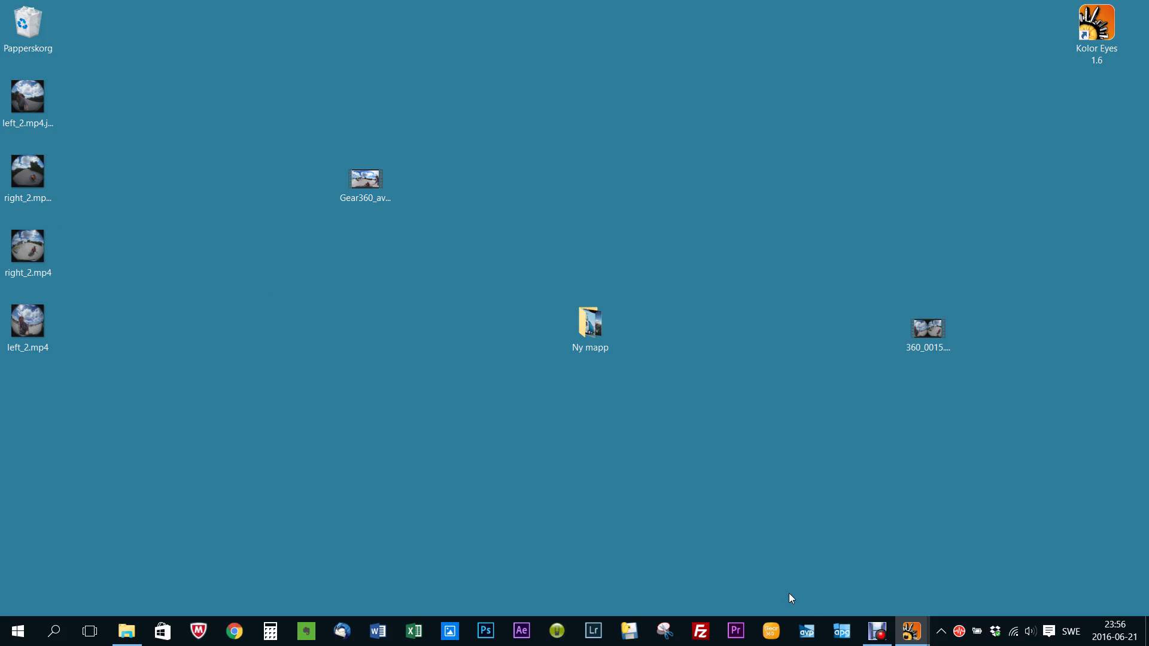
click(809, 631)
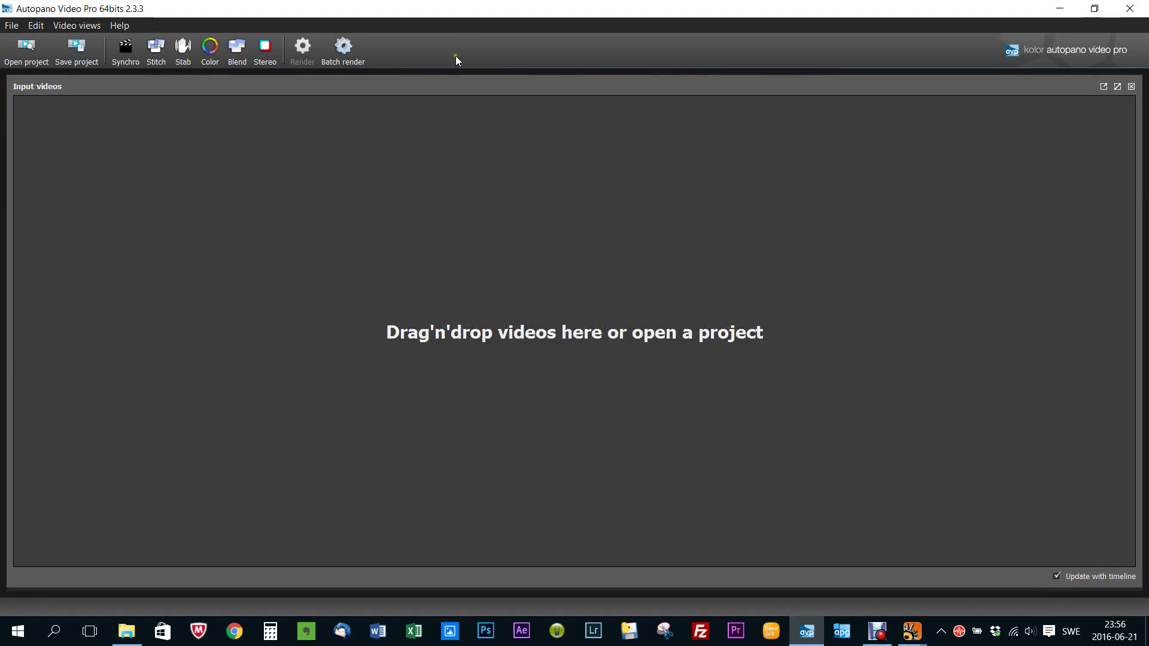
- Load both fisheye clips, including right_2.mp4, into Autopano's input videos and maximize the project window
drag(462, 8, 701, 31)
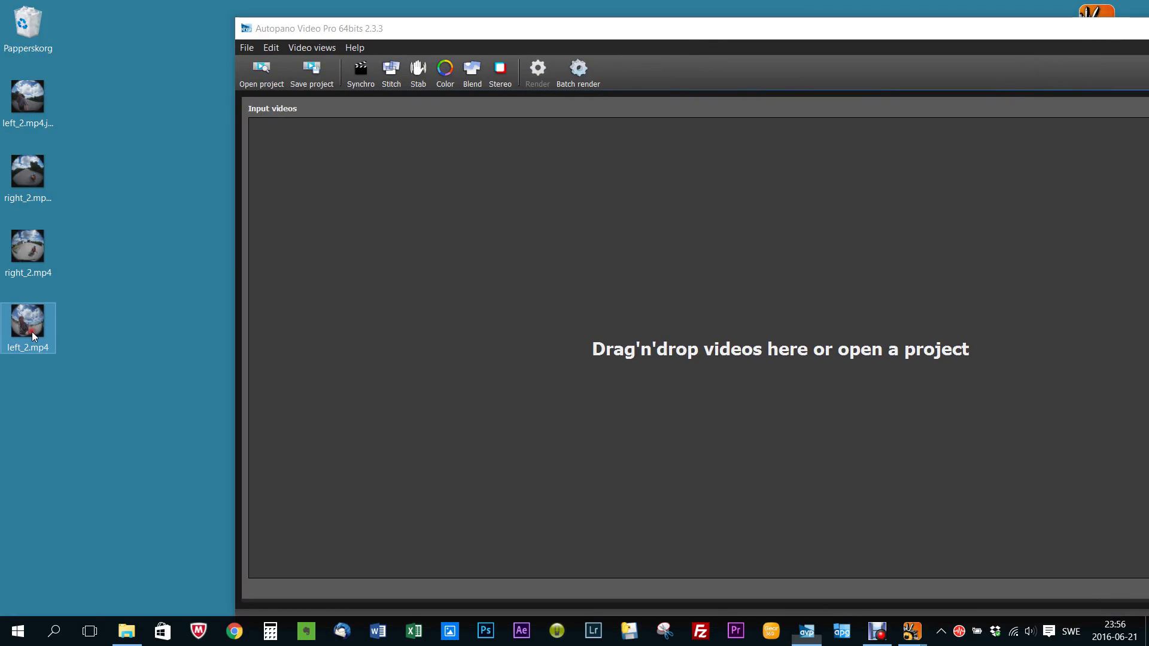
ctrl+click(21, 247)
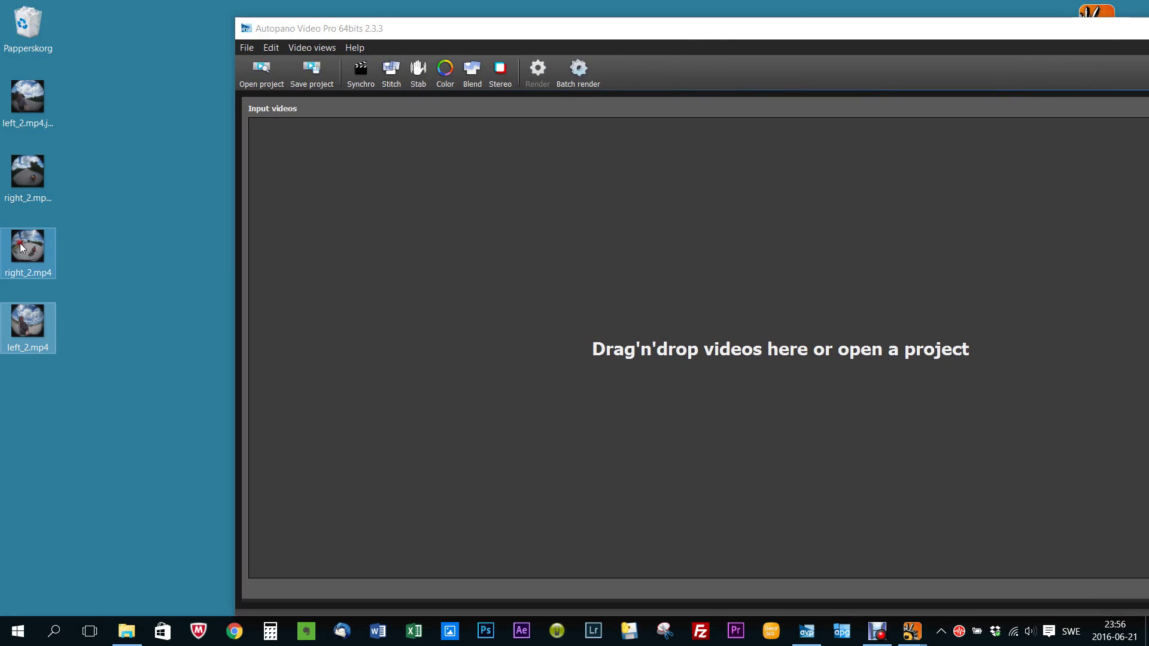
drag(24, 246, 508, 344)
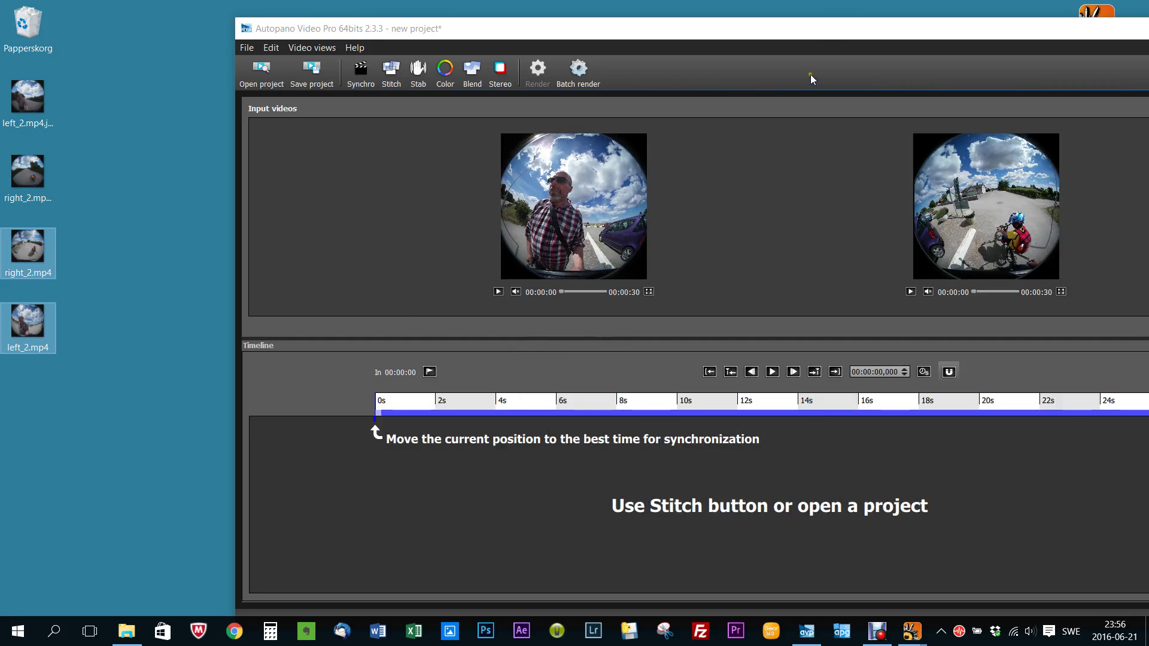
drag(814, 34, 604, 33)
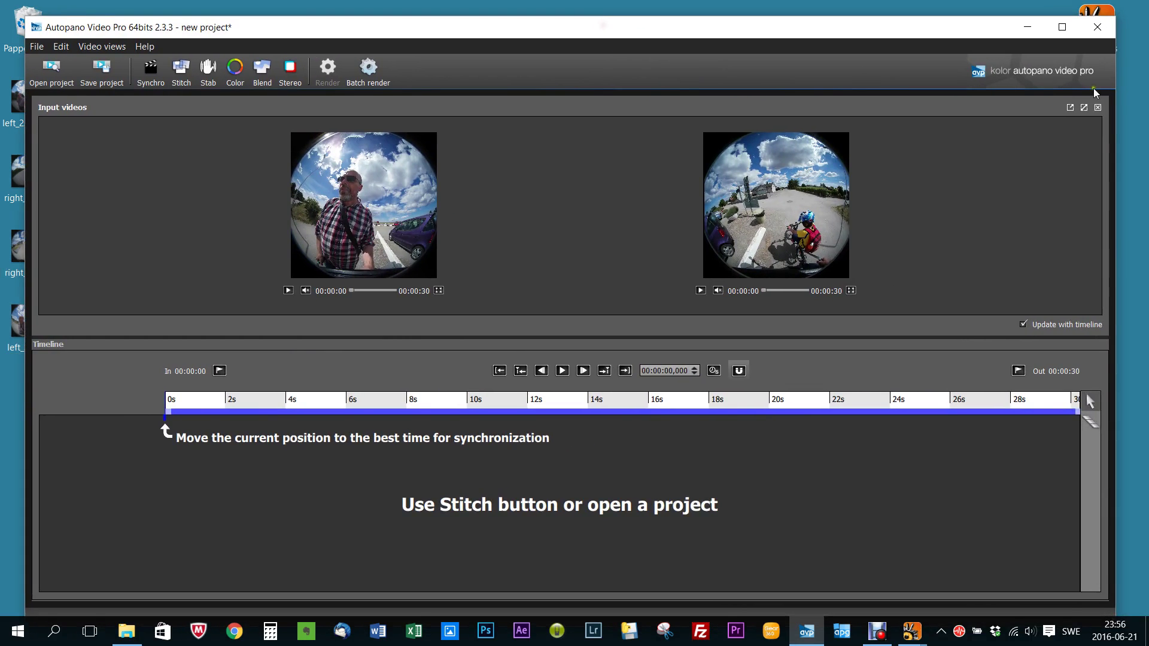
click(1062, 28)
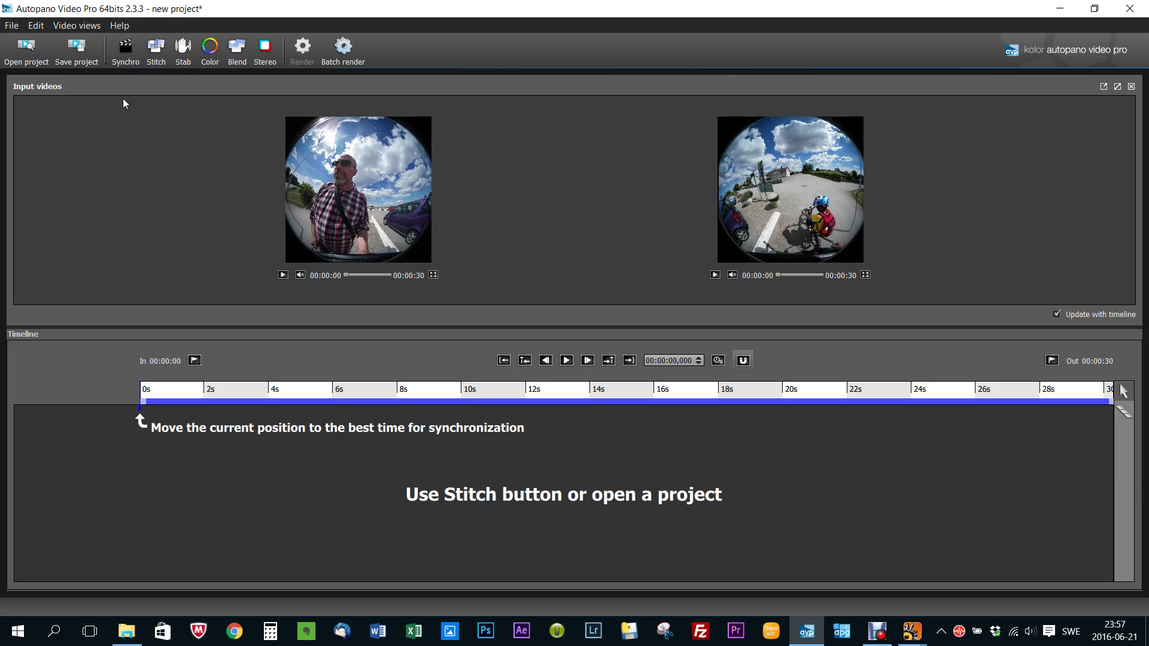
- Stitch the two clips with a lens model, keeping 7.00 mm focal length and Fisheye type
click(155, 54)
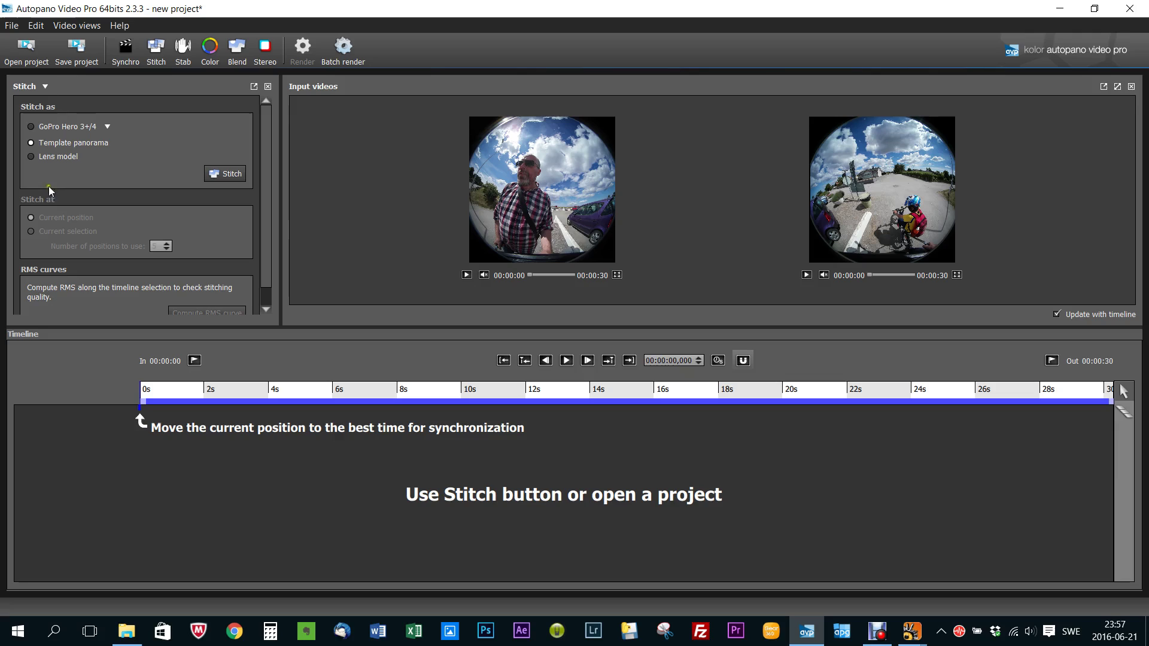
click(31, 156)
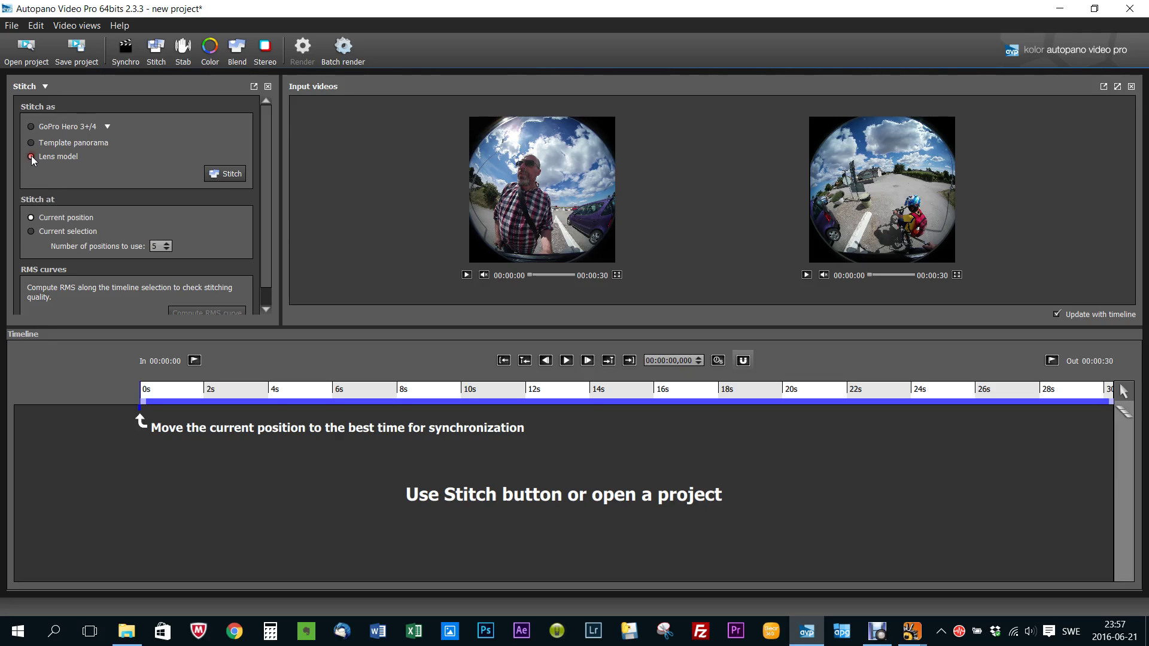
click(230, 174)
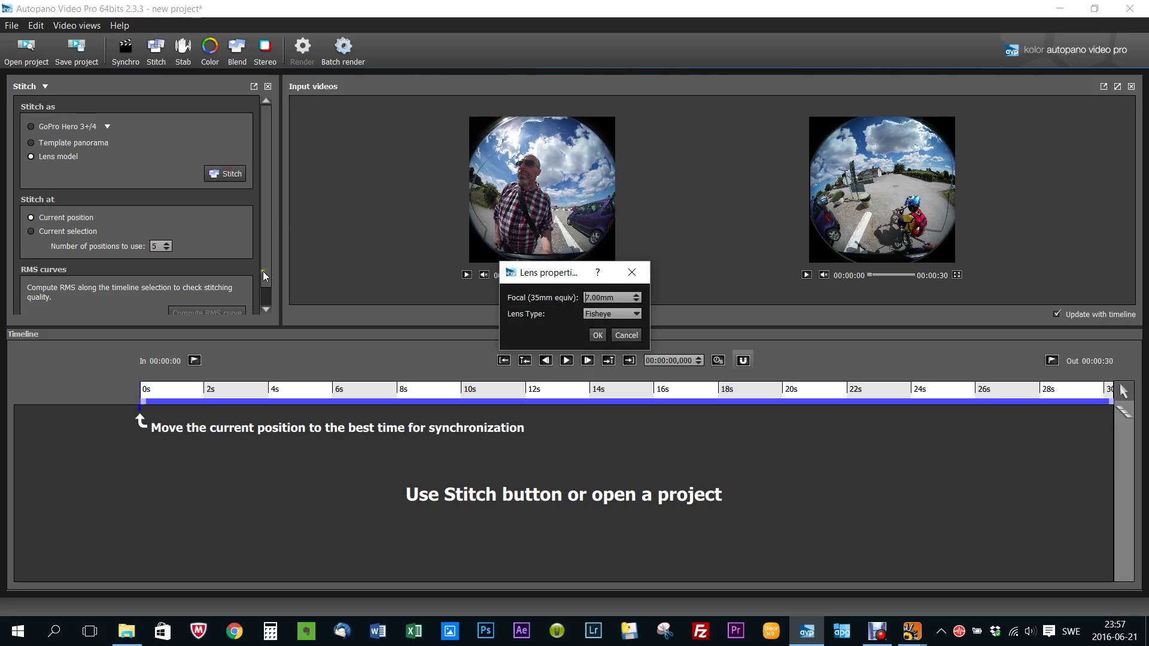
click(597, 335)
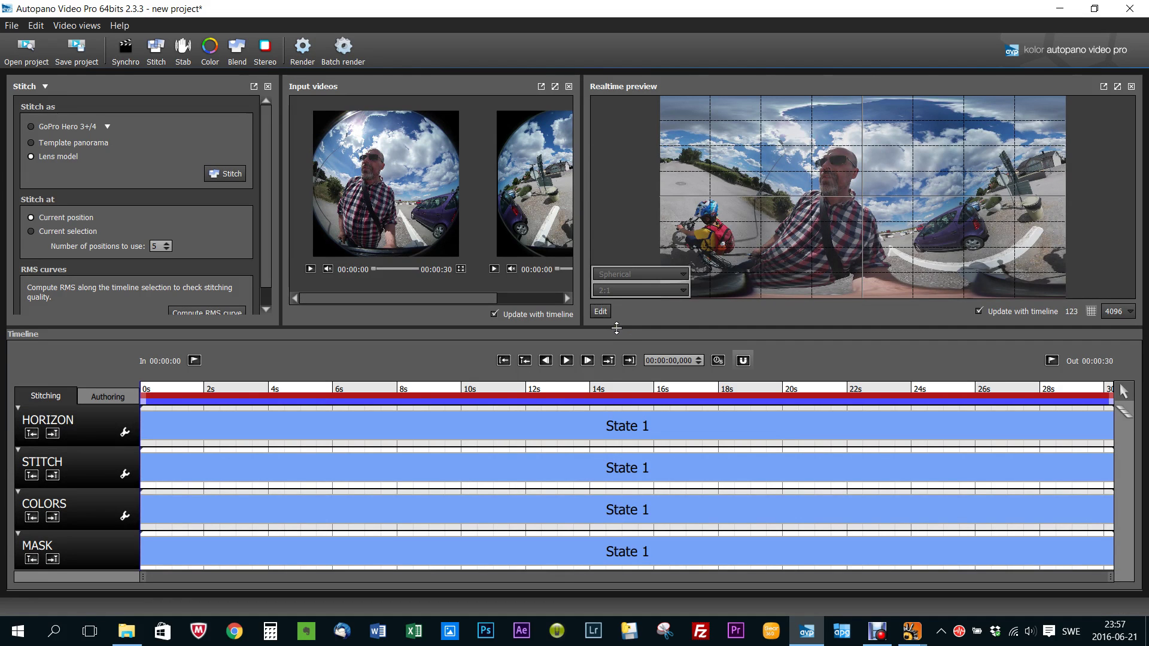
- Enlarge the realtime panorama preview and begin rotating the stitched panorama's orientation
drag(616, 329, 614, 443)
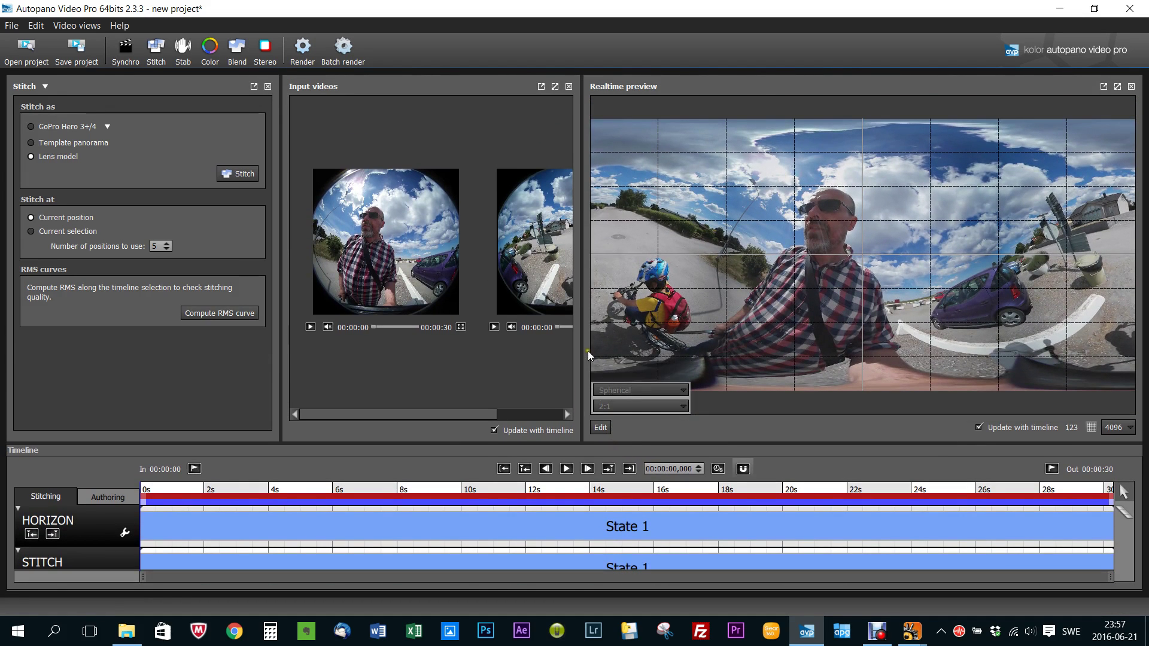
drag(580, 351, 462, 345)
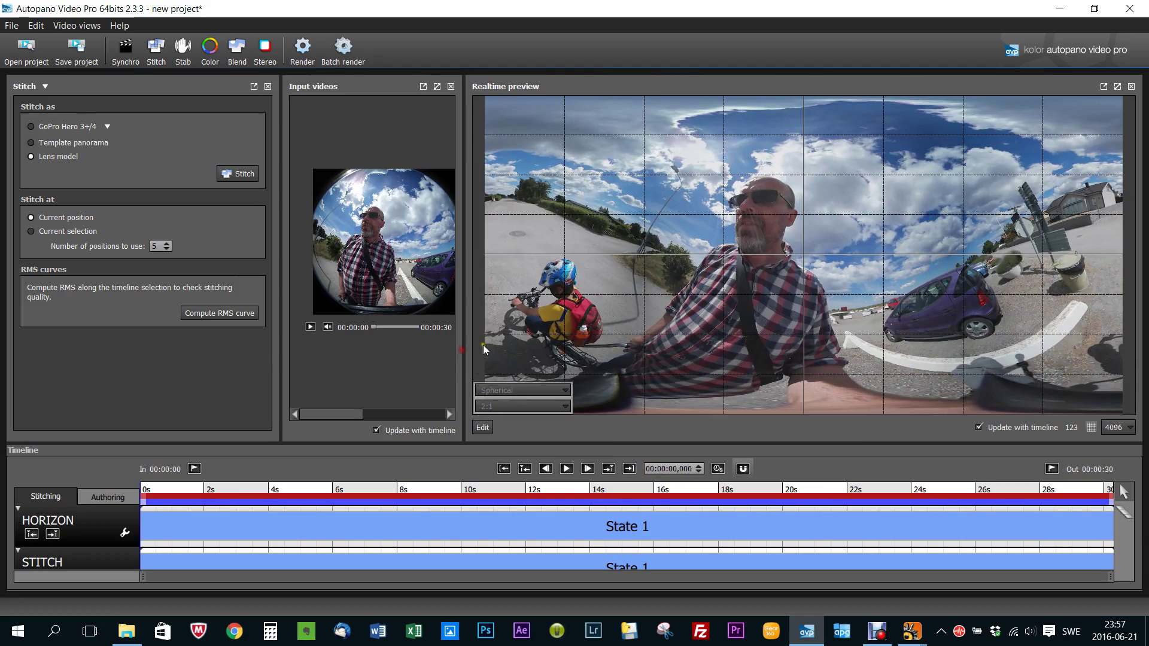
drag(794, 293, 849, 226)
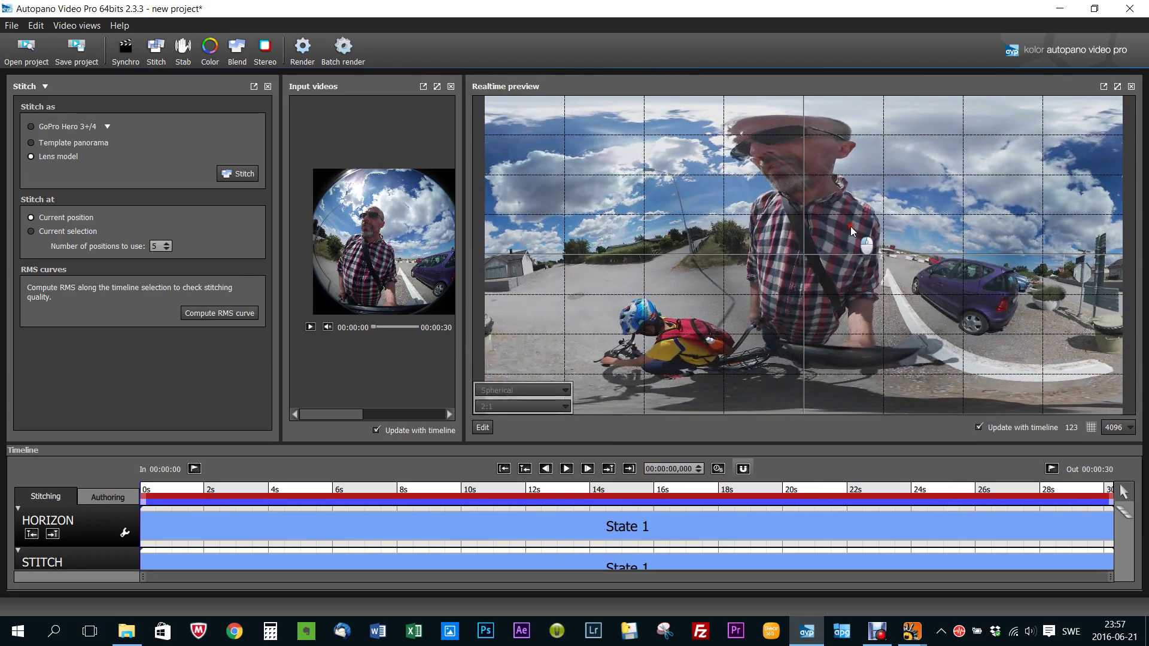
drag(763, 247, 807, 235)
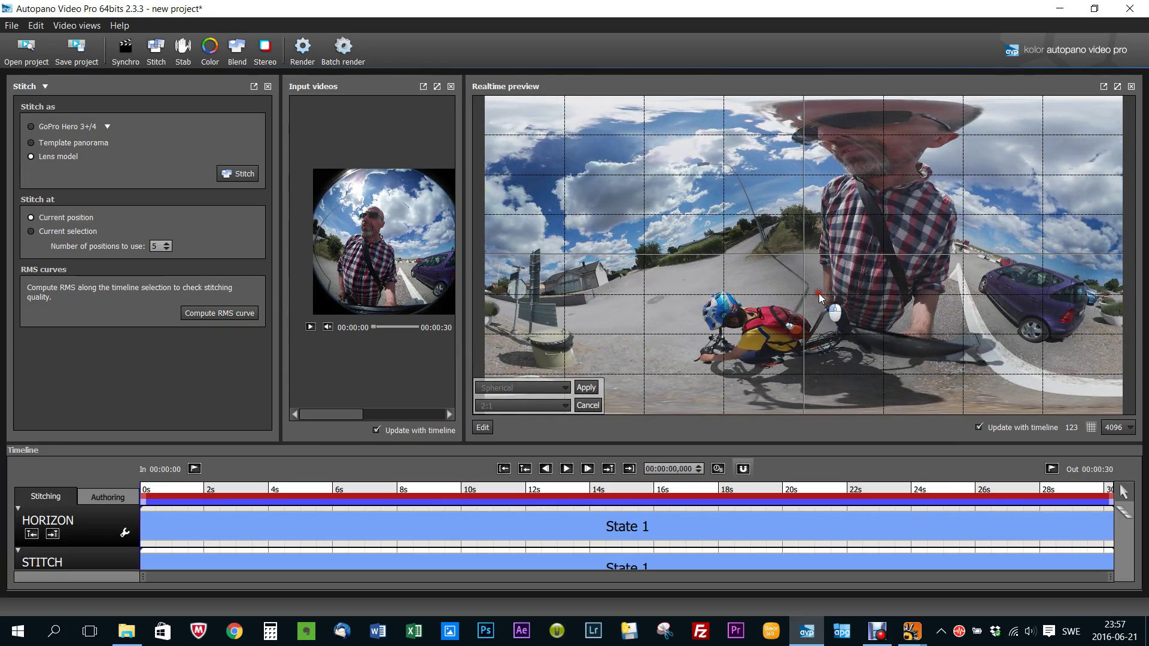
- Tilt and rotate the panorama back toward an upright, re-centred view
drag(820, 298, 874, 302)
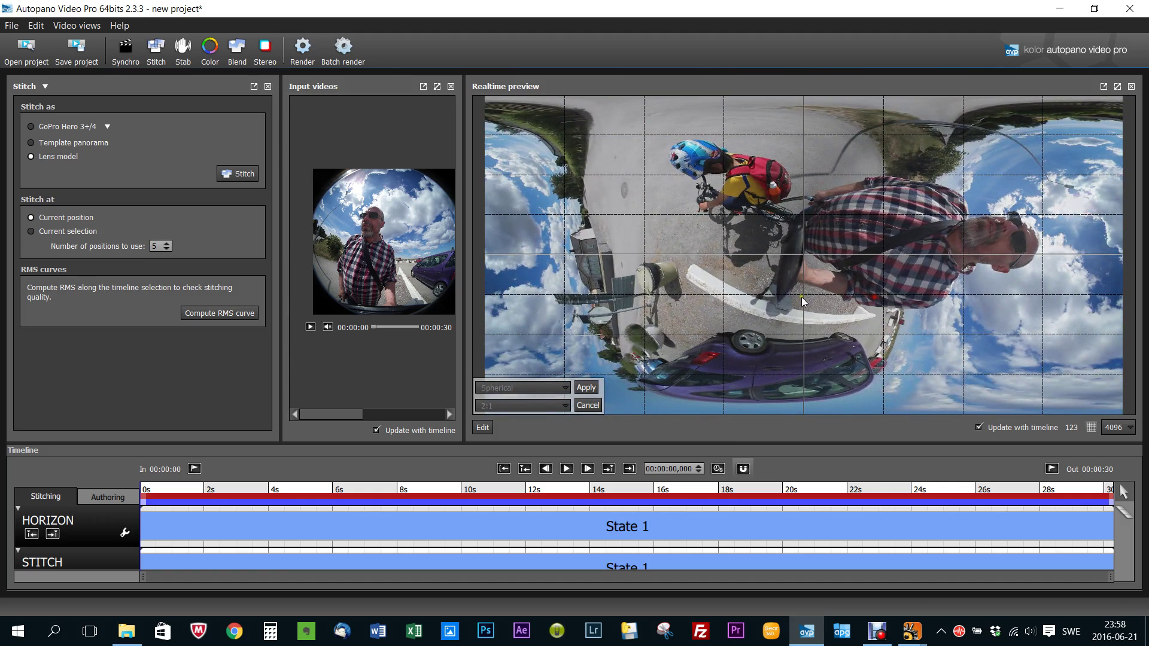
drag(802, 297, 765, 316)
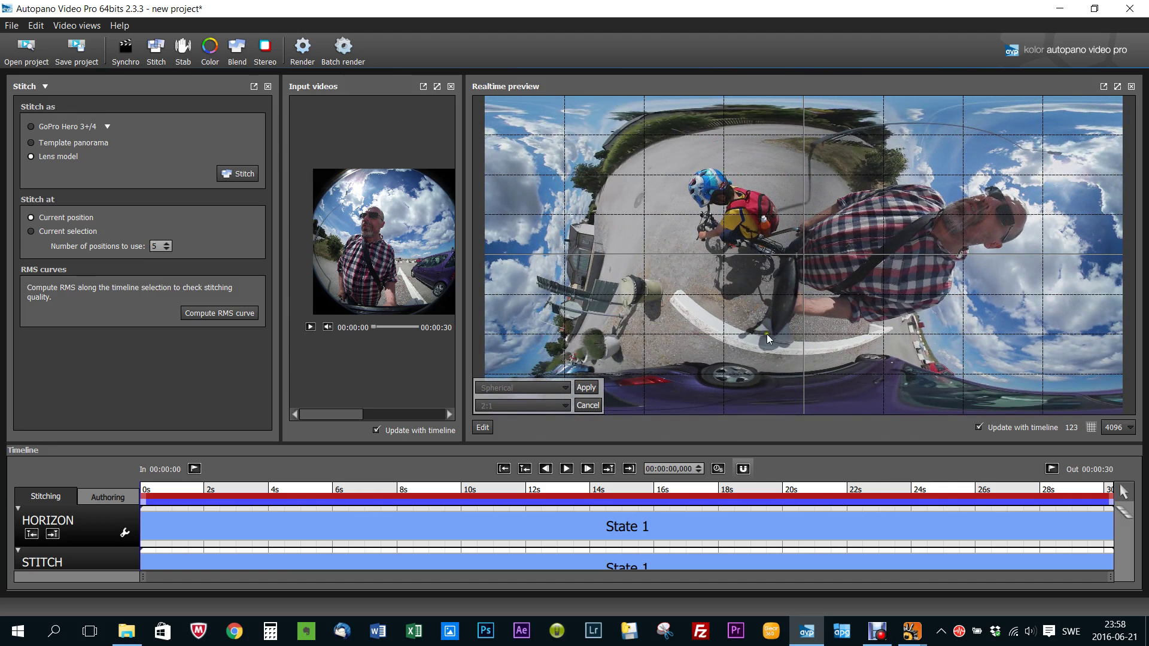
mouse_move(785, 235)
mouse_down()
mouse_move(753, 251)
mouse_move(774, 220)
mouse_up()
drag(786, 181, 718, 307)
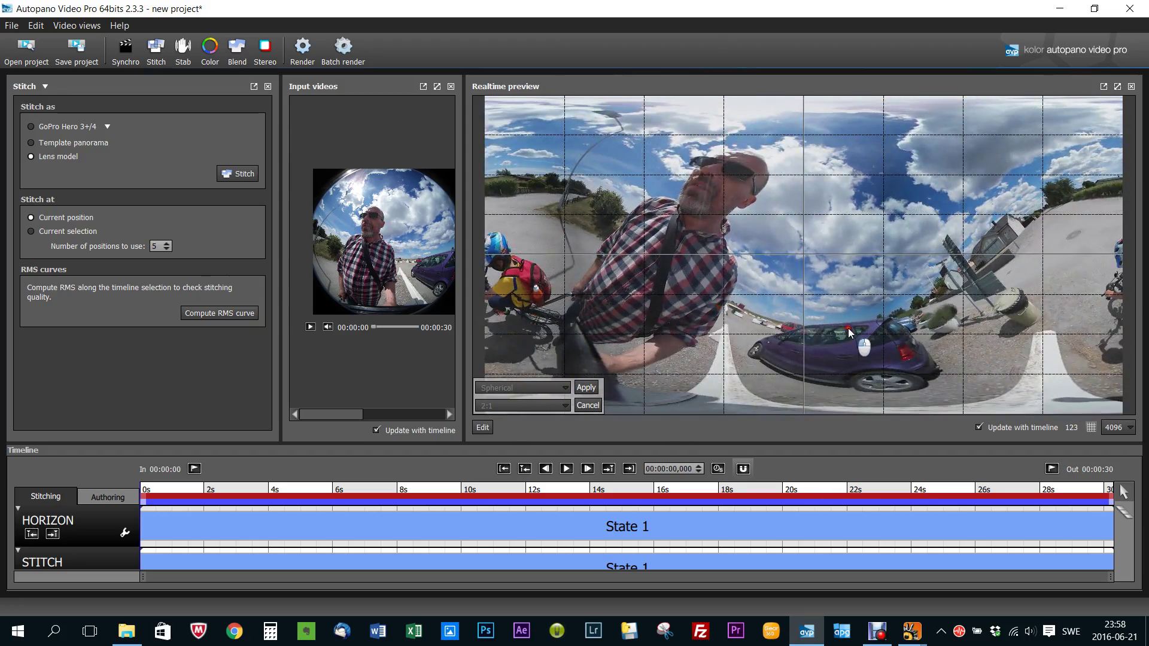
drag(849, 333, 831, 277)
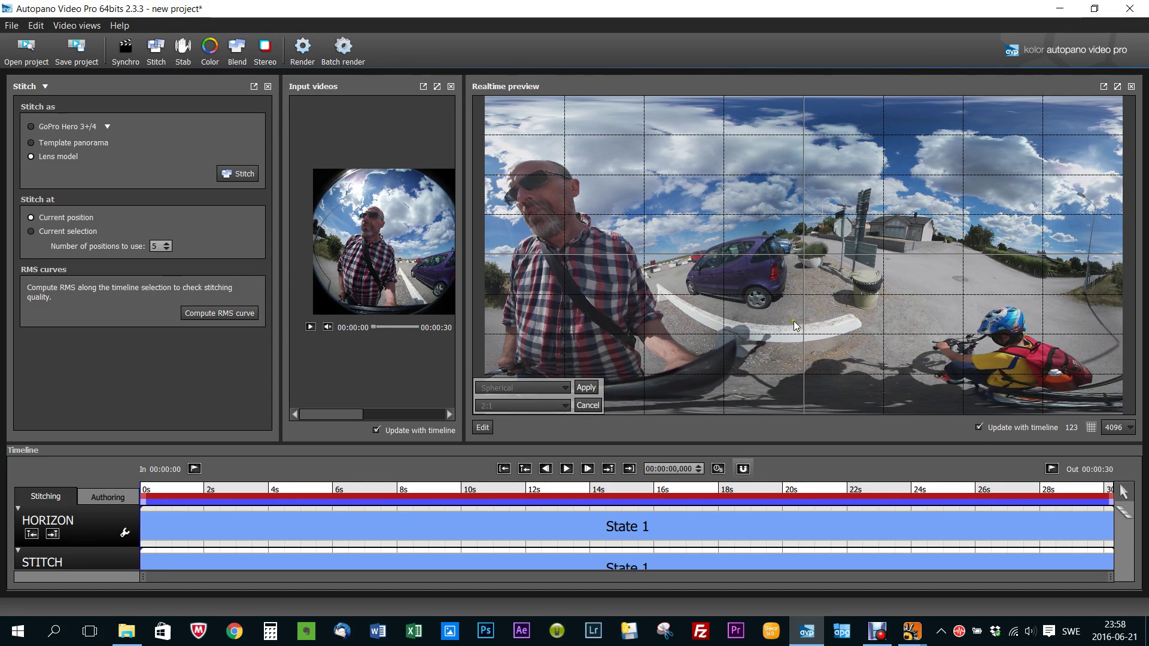
drag(791, 315, 828, 282)
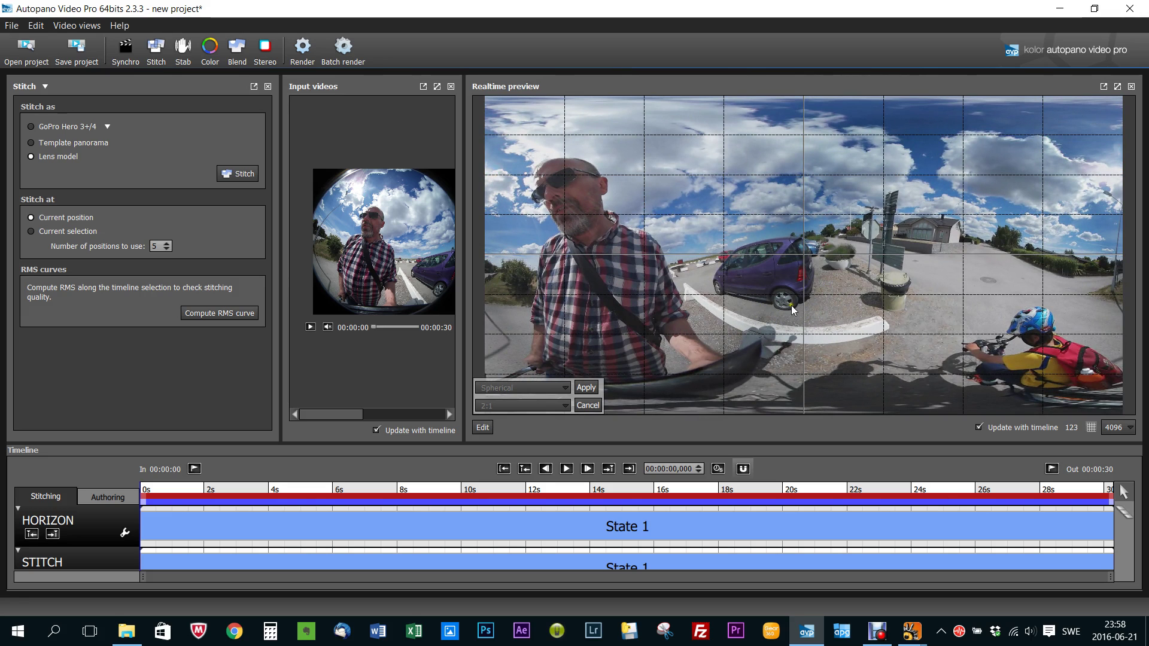
drag(762, 307, 788, 263)
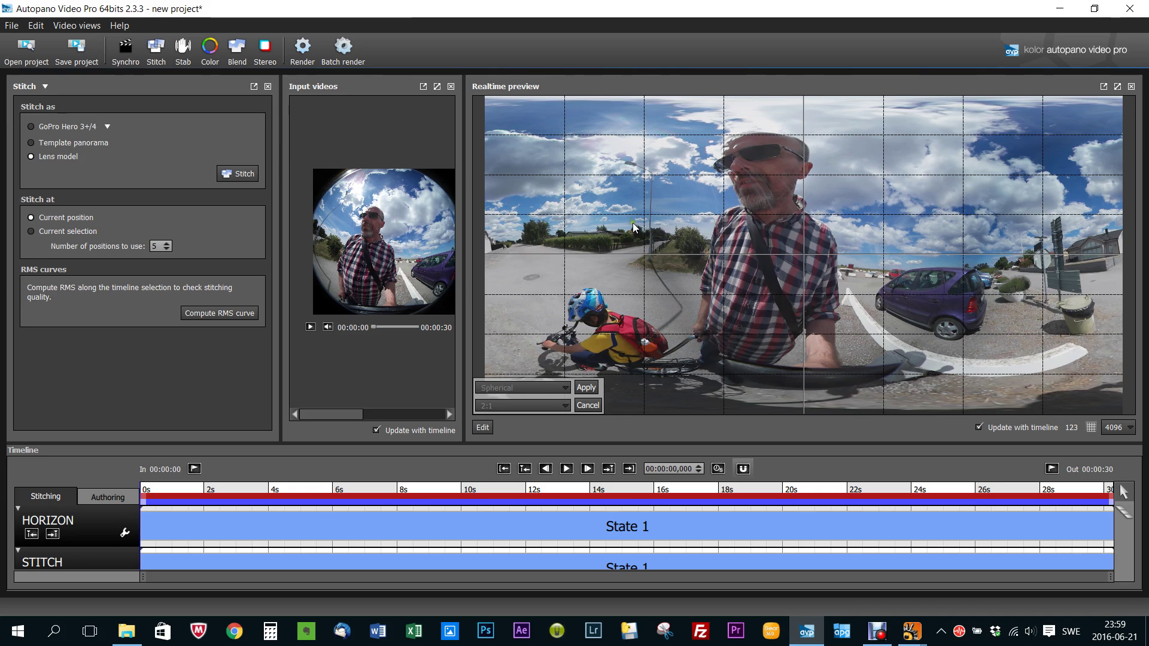
- Straighten the horizon and turn the panorama so the man shifts rightward
drag(635, 227, 754, 249)
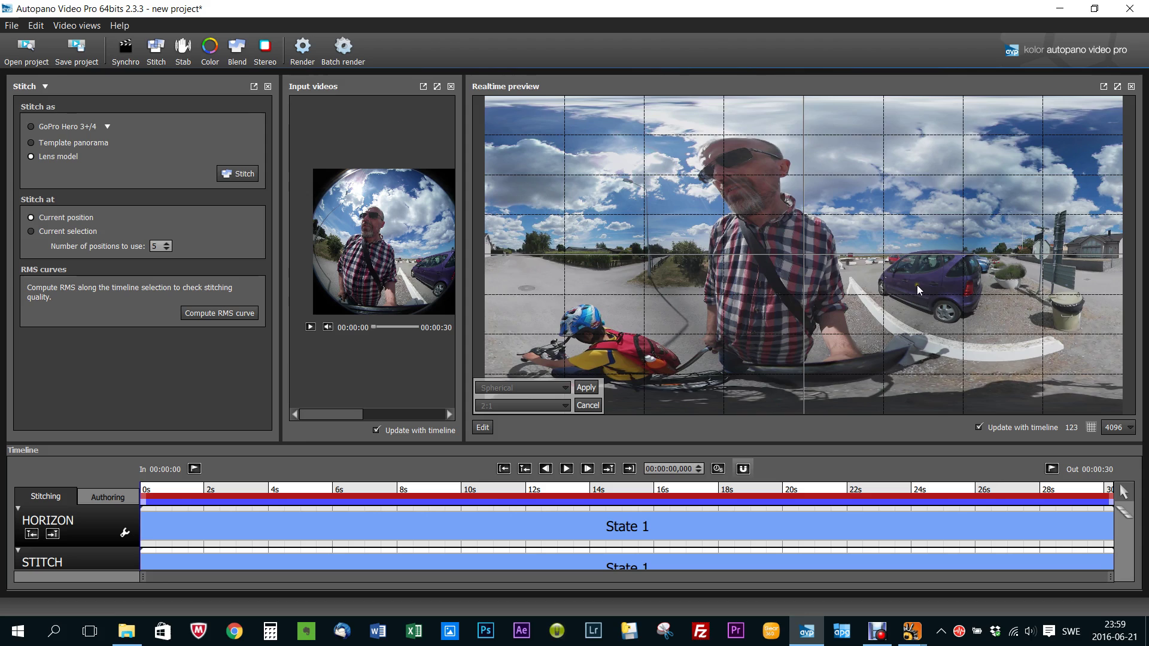
mouse_move(917, 285)
mouse_down()
mouse_move(918, 274)
mouse_move(926, 288)
mouse_up()
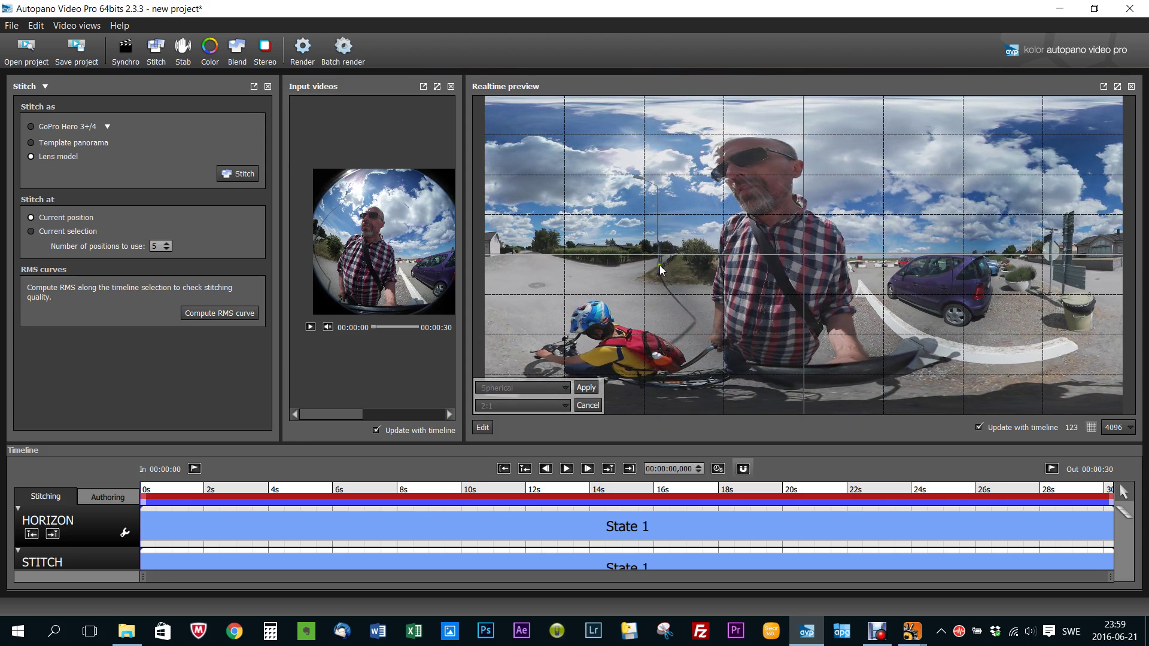
drag(566, 257, 520, 257)
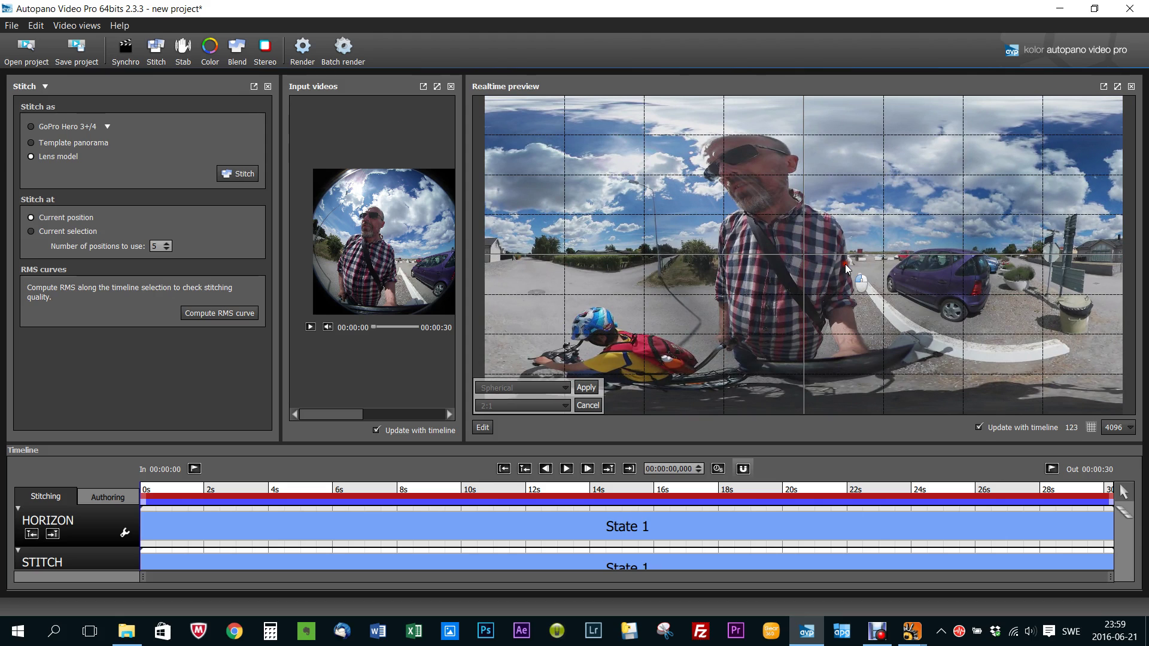
drag(846, 264, 846, 263)
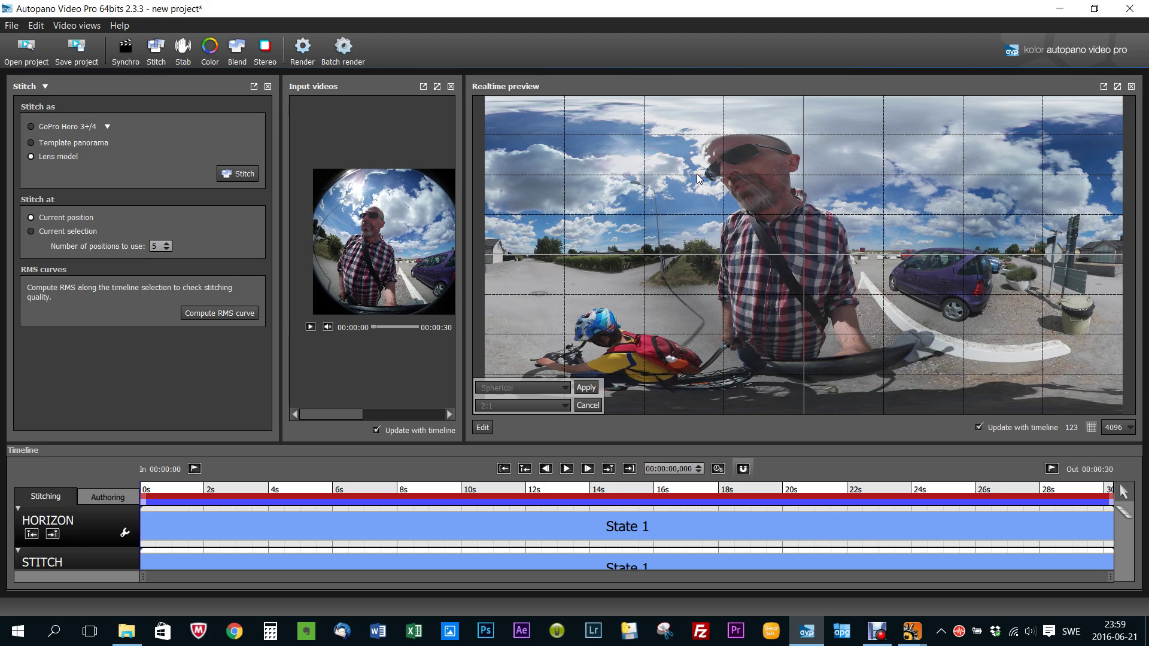
mouse_move(714, 198)
mouse_down()
mouse_move(780, 192)
mouse_move(716, 219)
mouse_up()
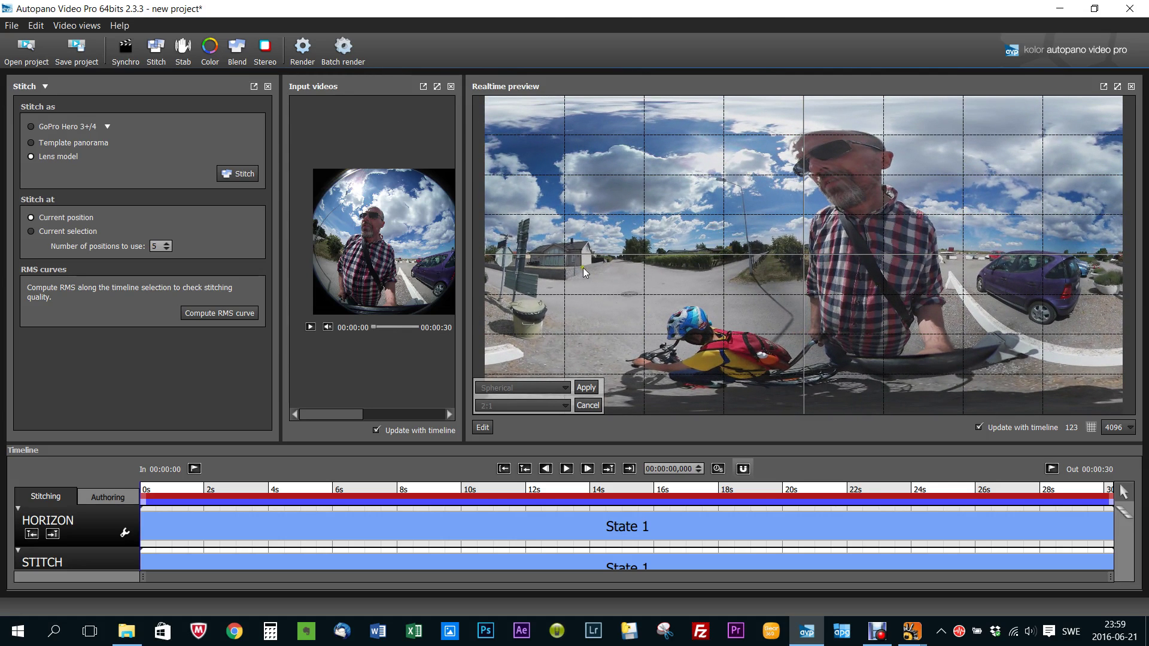
drag(551, 257, 626, 260)
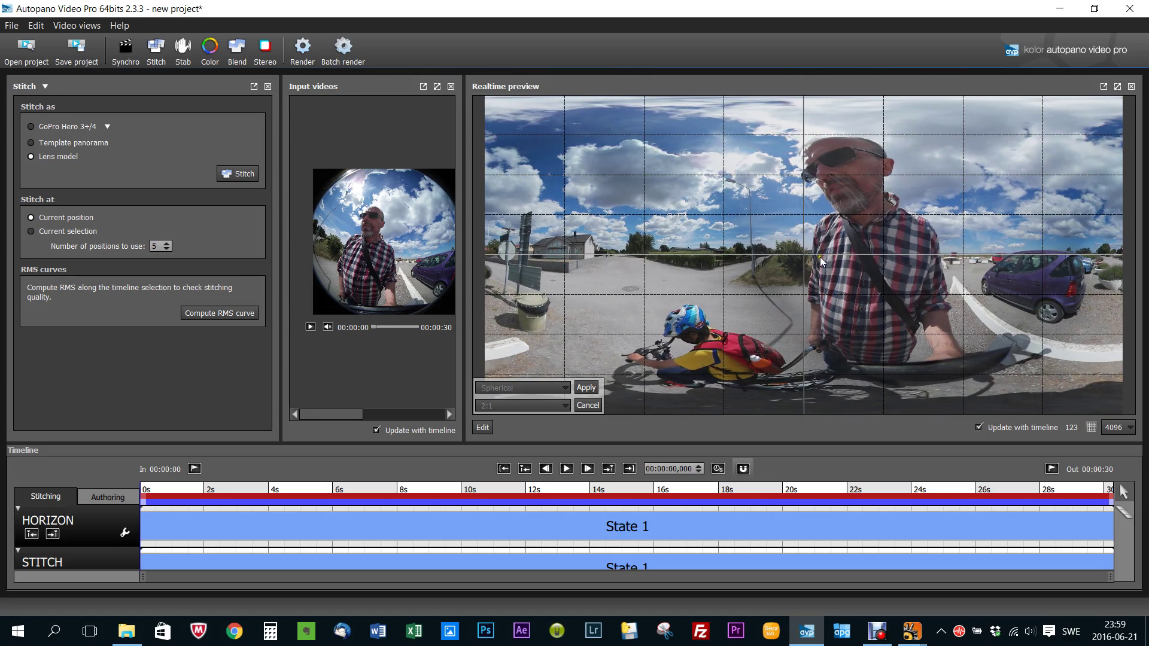
drag(796, 257, 798, 258)
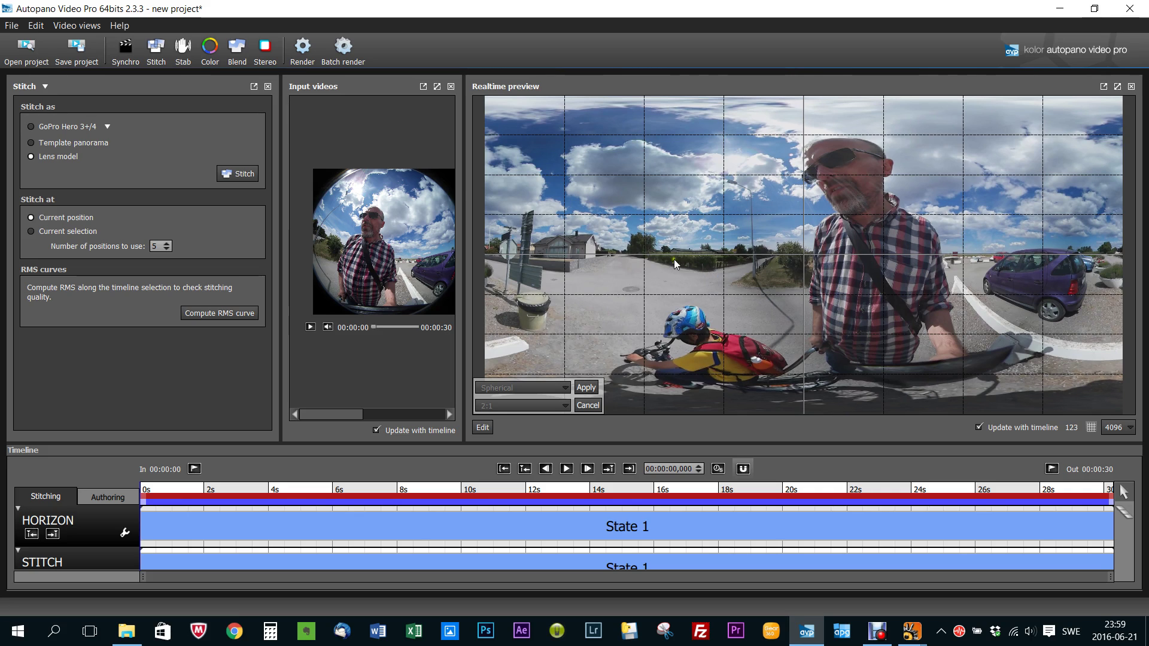
- Close the Input videos panel and turn the panorama so the purple car sits left, man at right edge
click(450, 86)
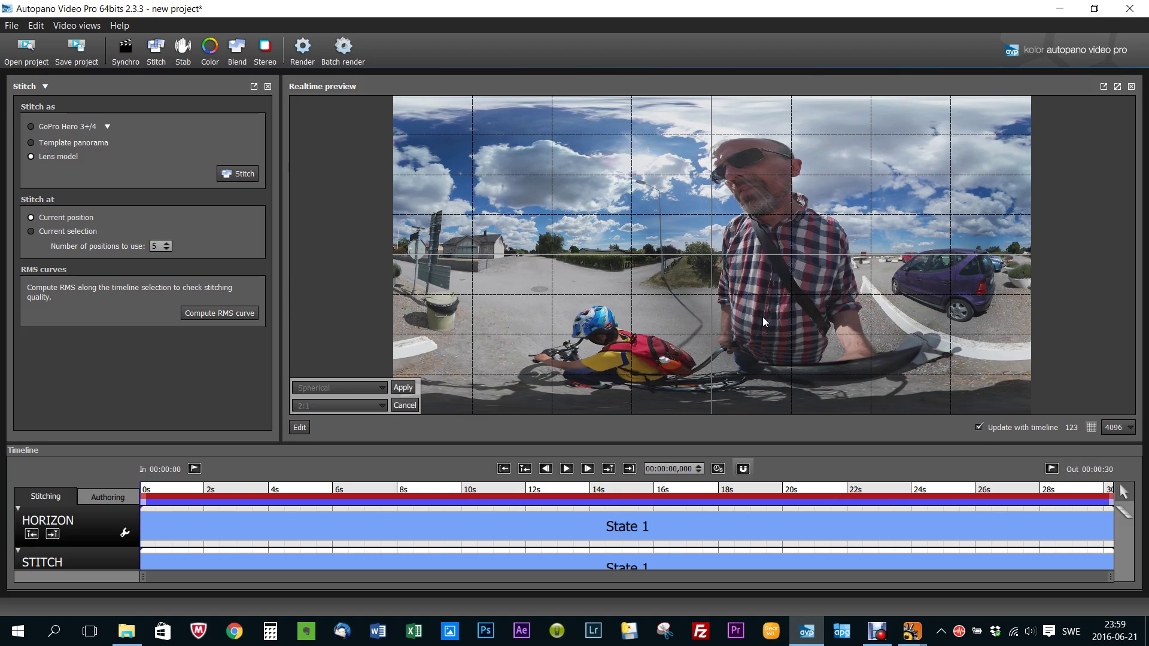
drag(502, 275, 501, 275)
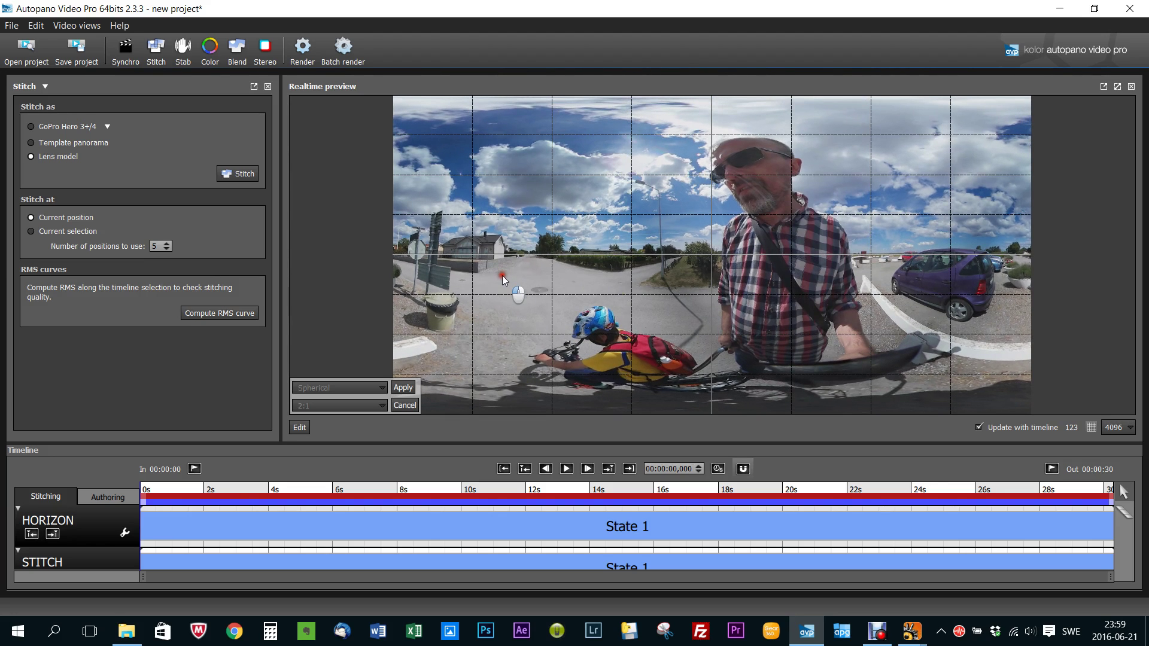
drag(824, 280, 824, 278)
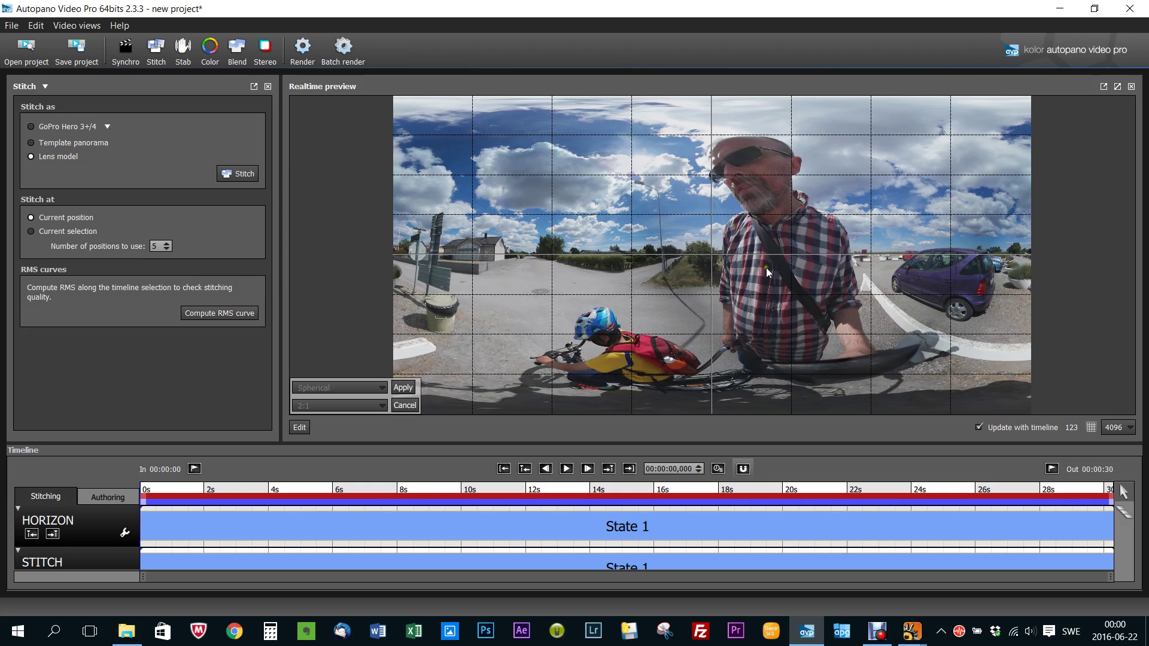
drag(813, 245, 924, 246)
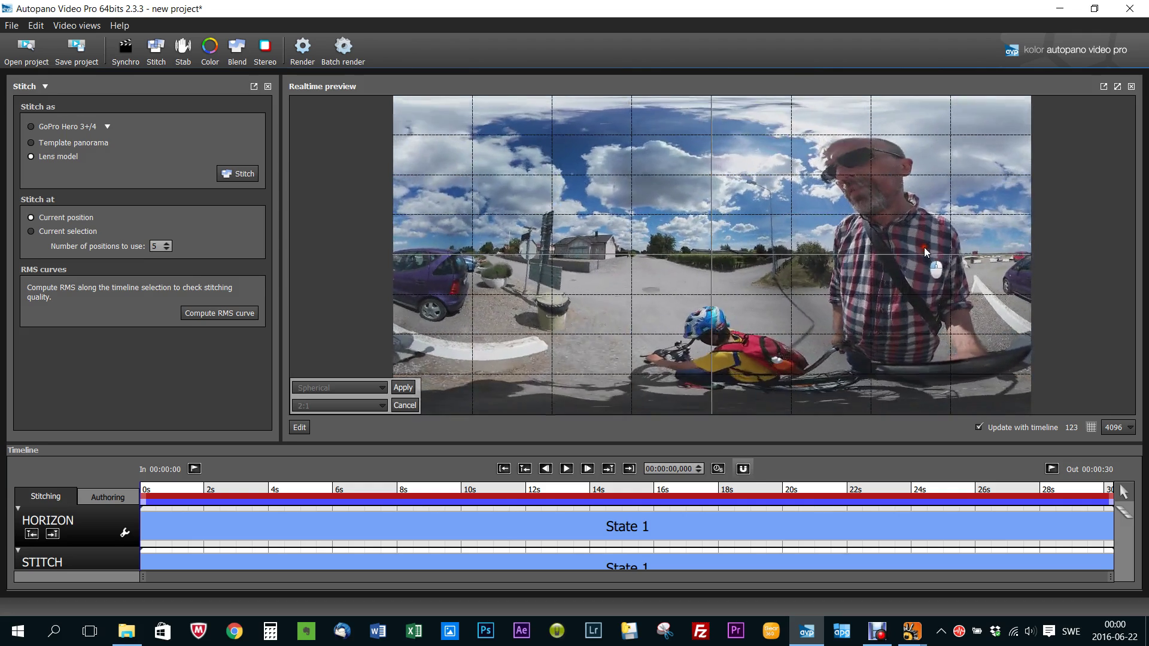
drag(632, 263, 702, 260)
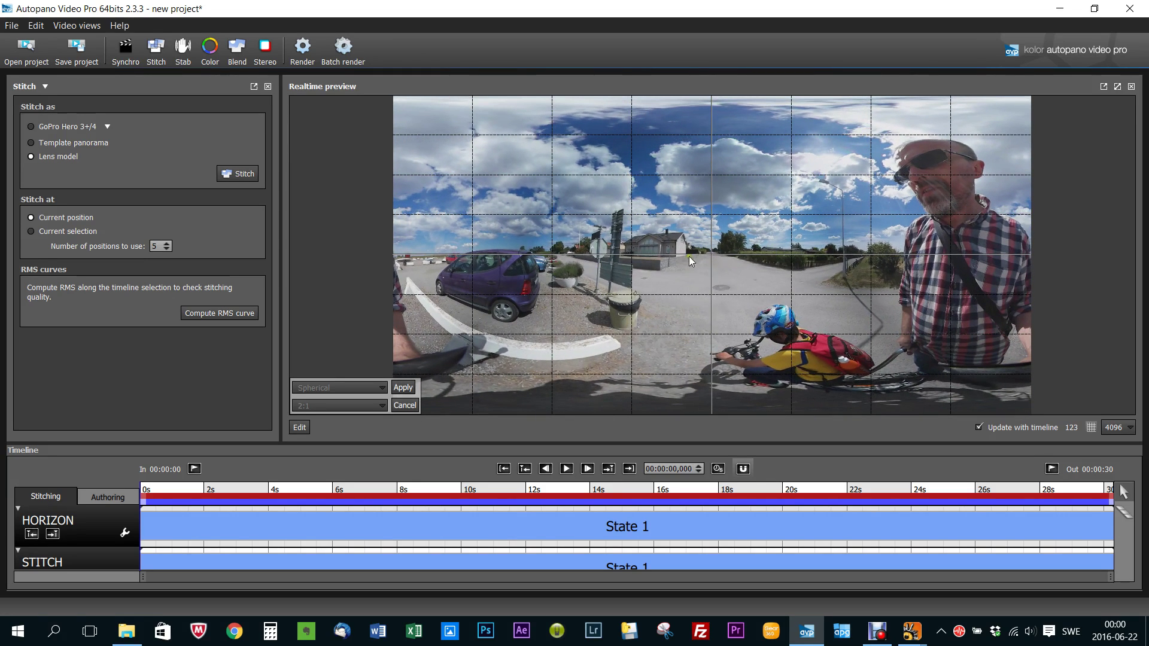
drag(587, 253, 899, 254)
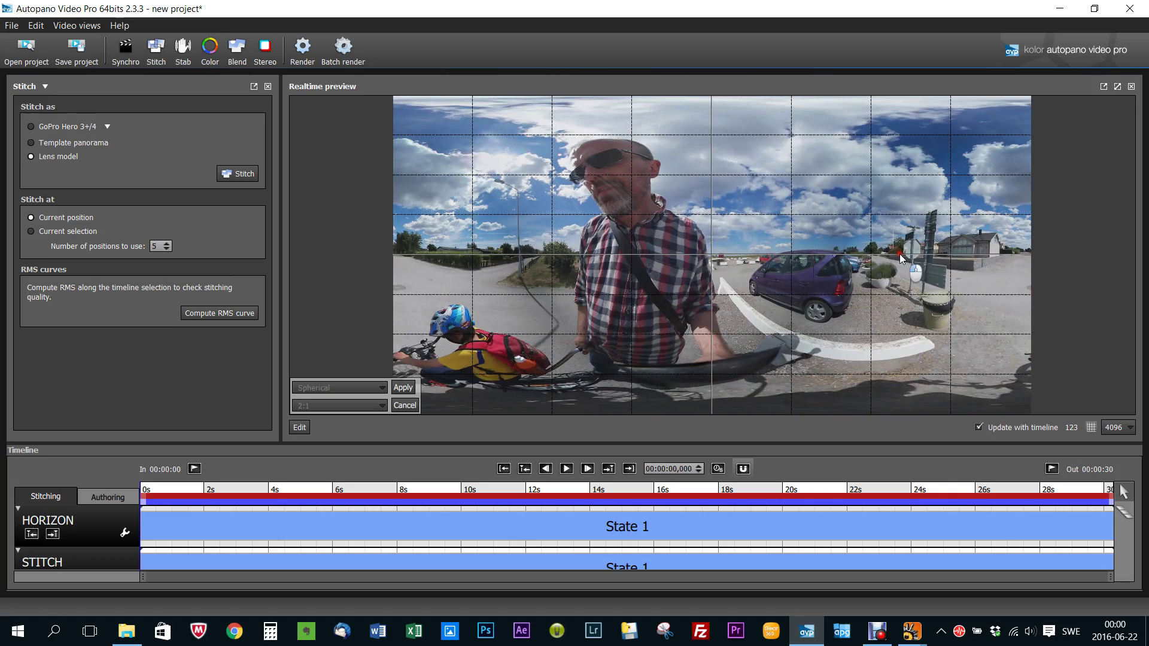
drag(696, 271, 386, 268)
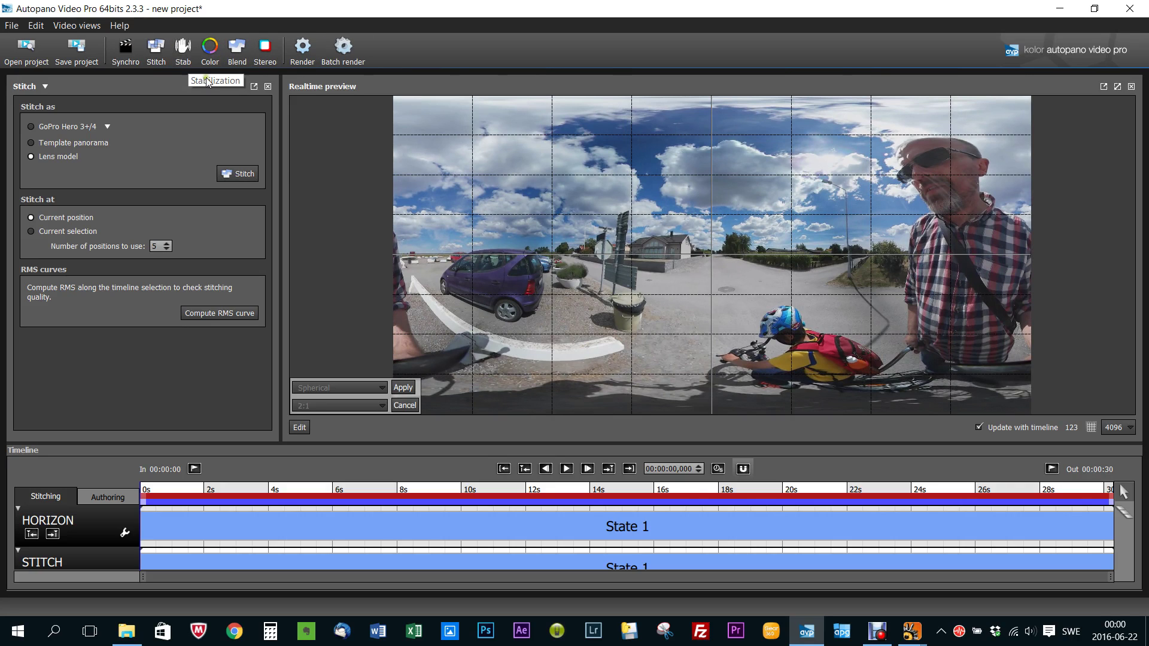
- Compute automatic colour correction for the 30-second clip and look around the preview to check it
click(209, 50)
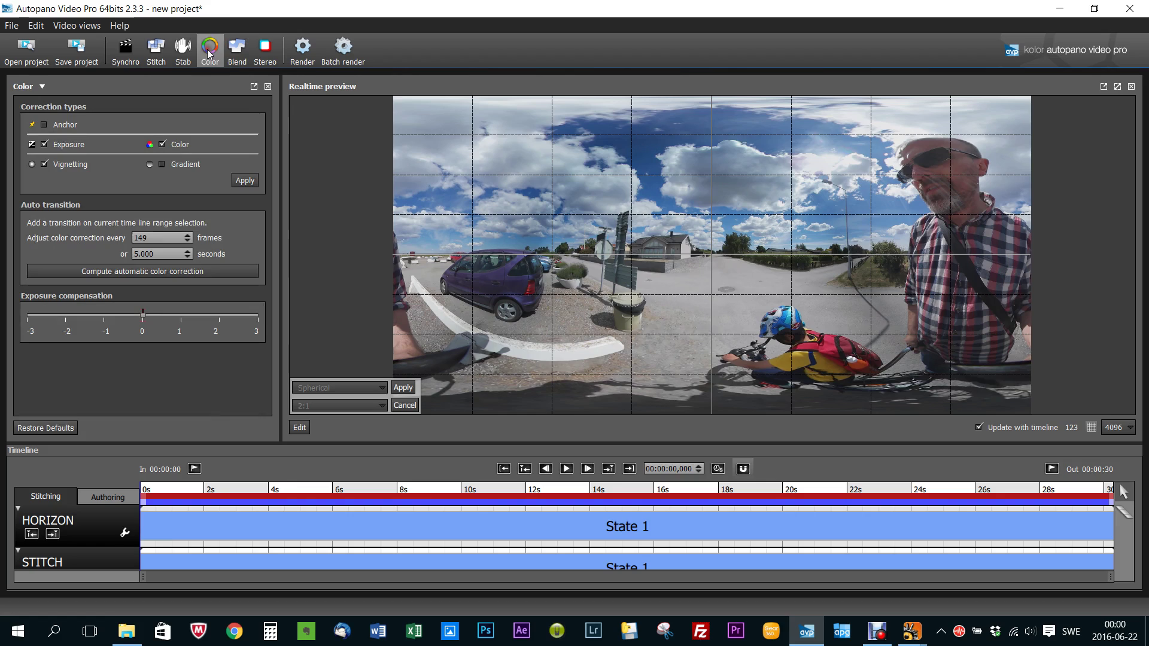
click(133, 271)
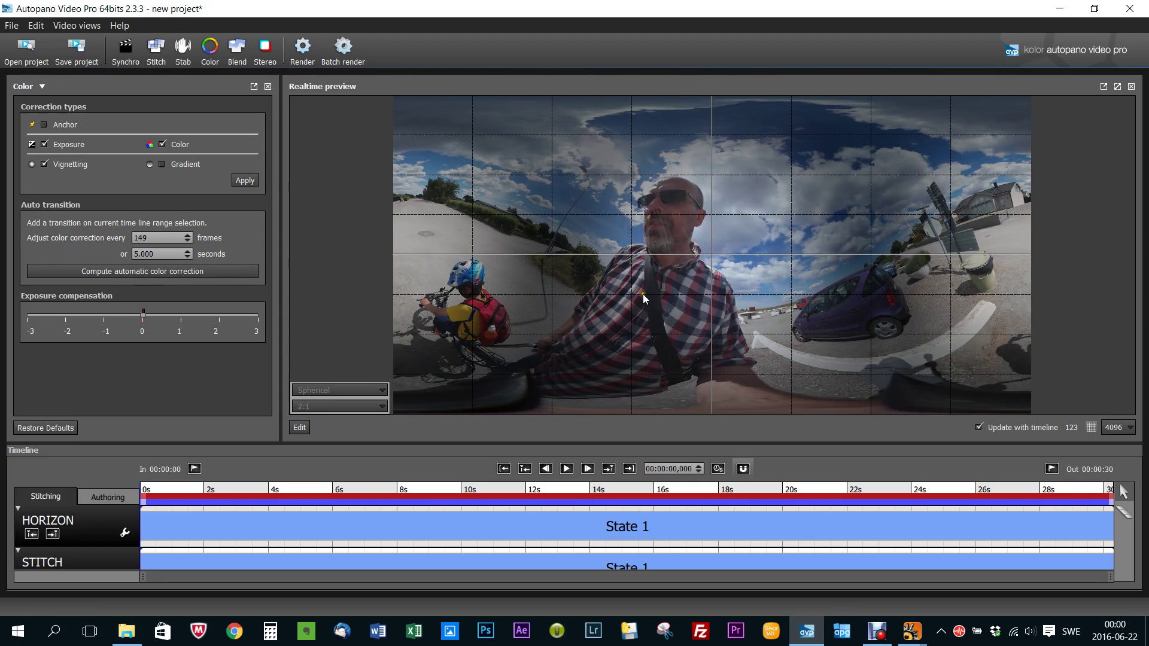
drag(646, 252, 584, 257)
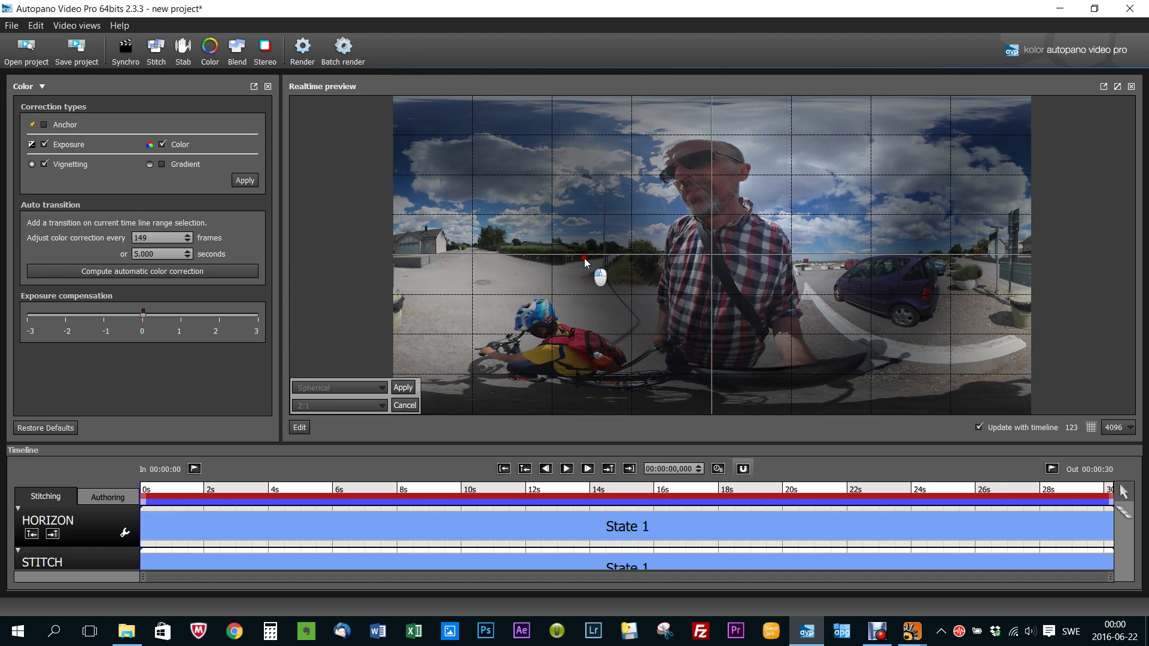
click(36, 26)
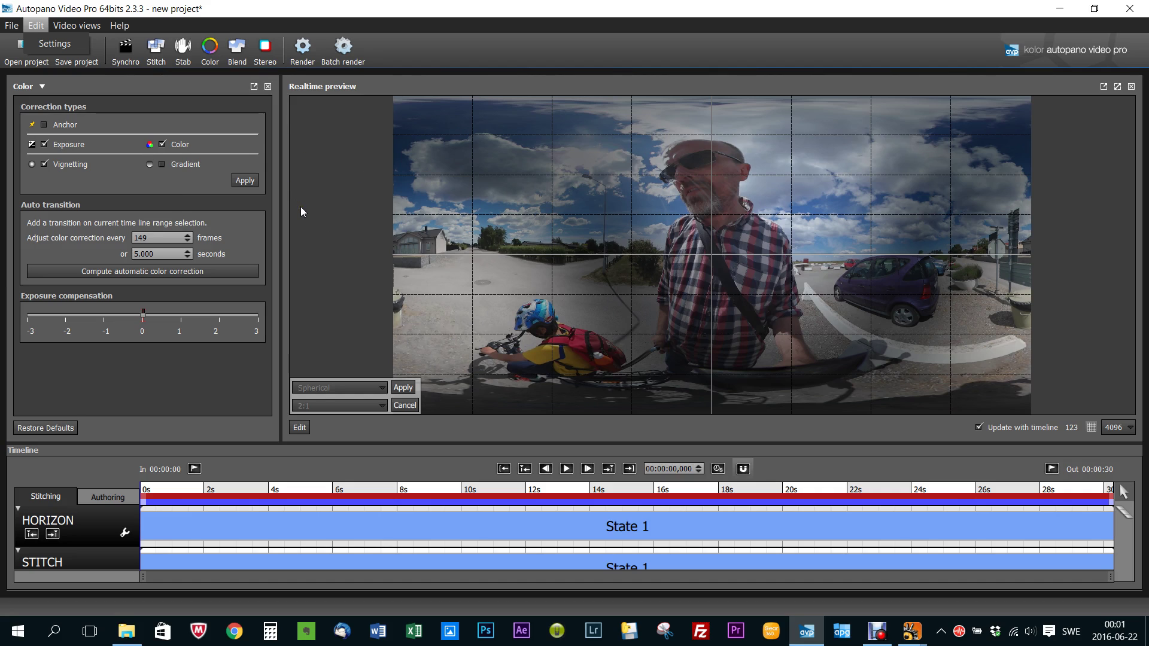
click(151, 316)
mouse_move(151, 316)
mouse_down()
mouse_move(171, 329)
mouse_move(129, 317)
mouse_move(162, 321)
mouse_up()
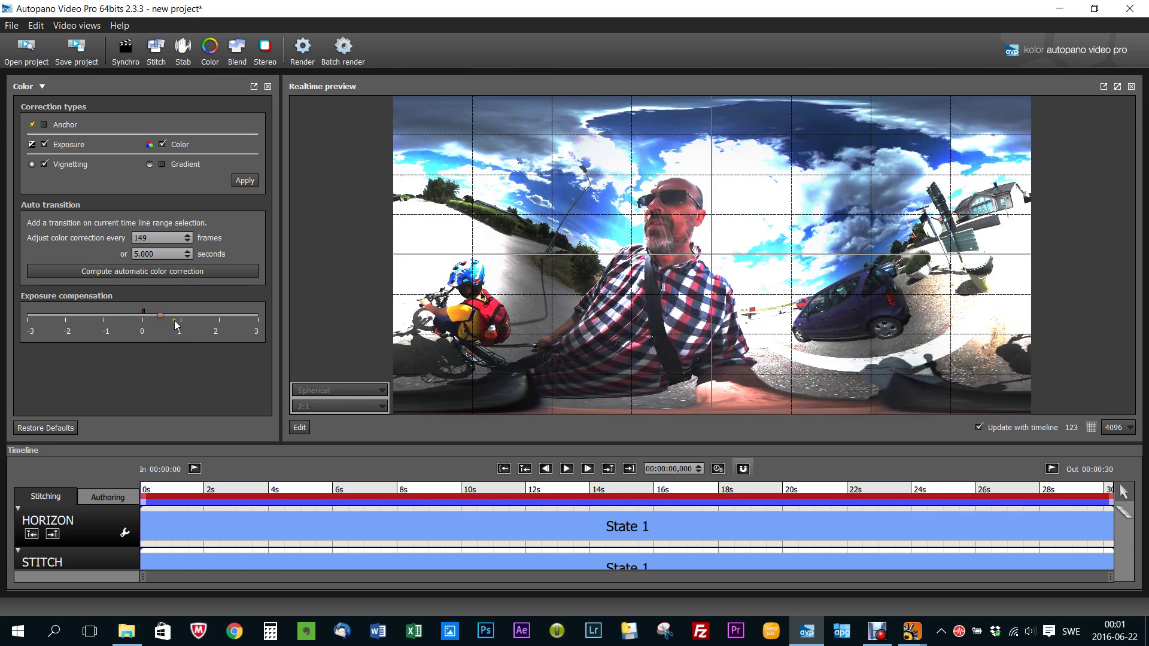
drag(741, 302, 749, 250)
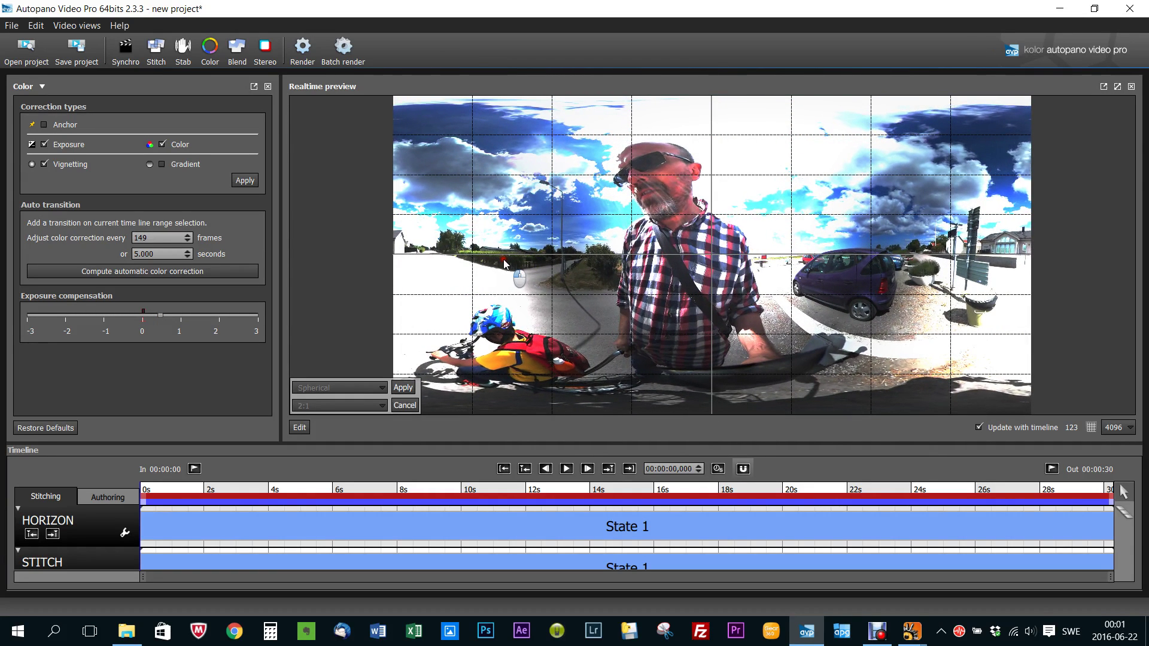
drag(505, 264, 506, 264)
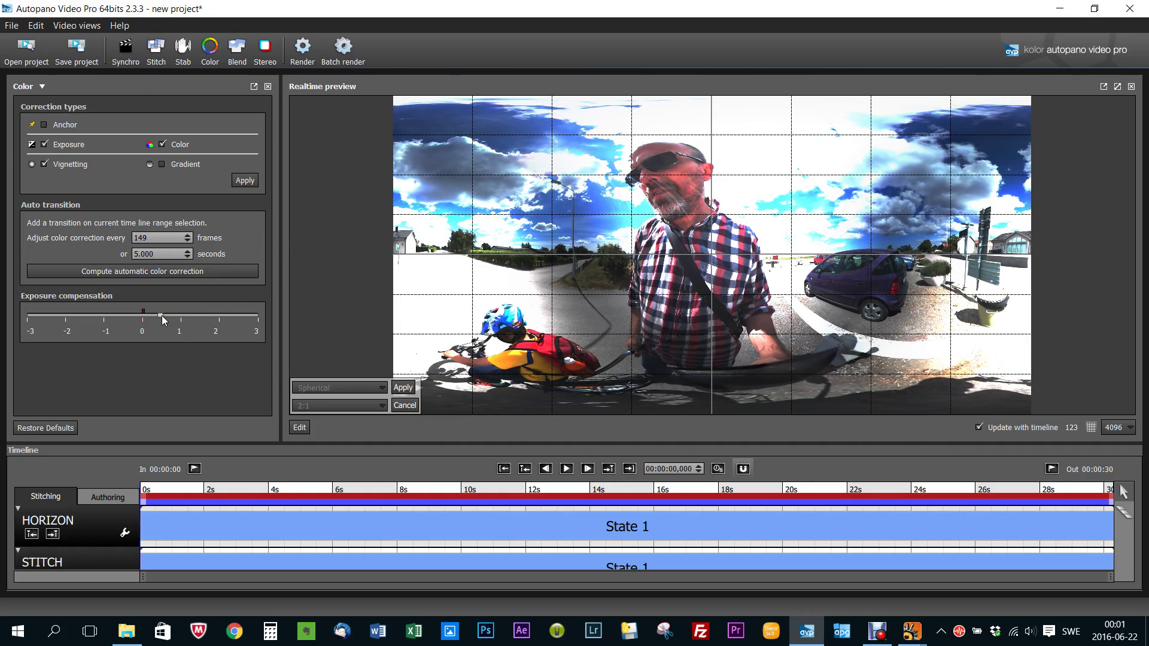
drag(162, 315, 144, 315)
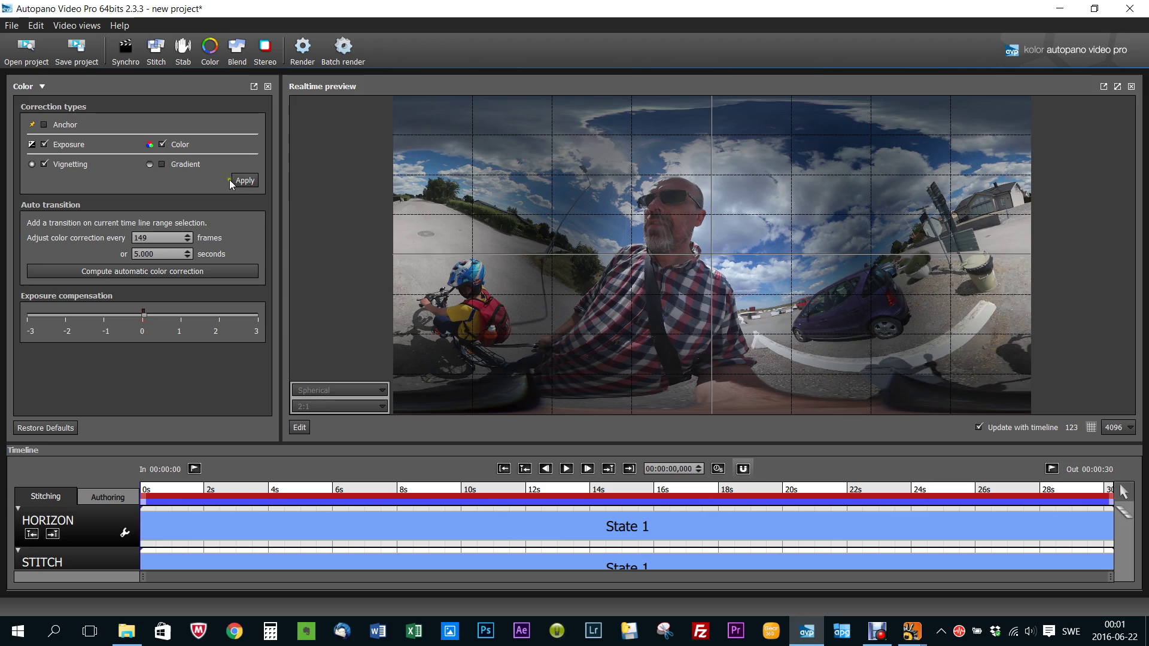
- Reapply colour correction without vignetting, exposure near 0, and turn the view to centre the house
click(44, 164)
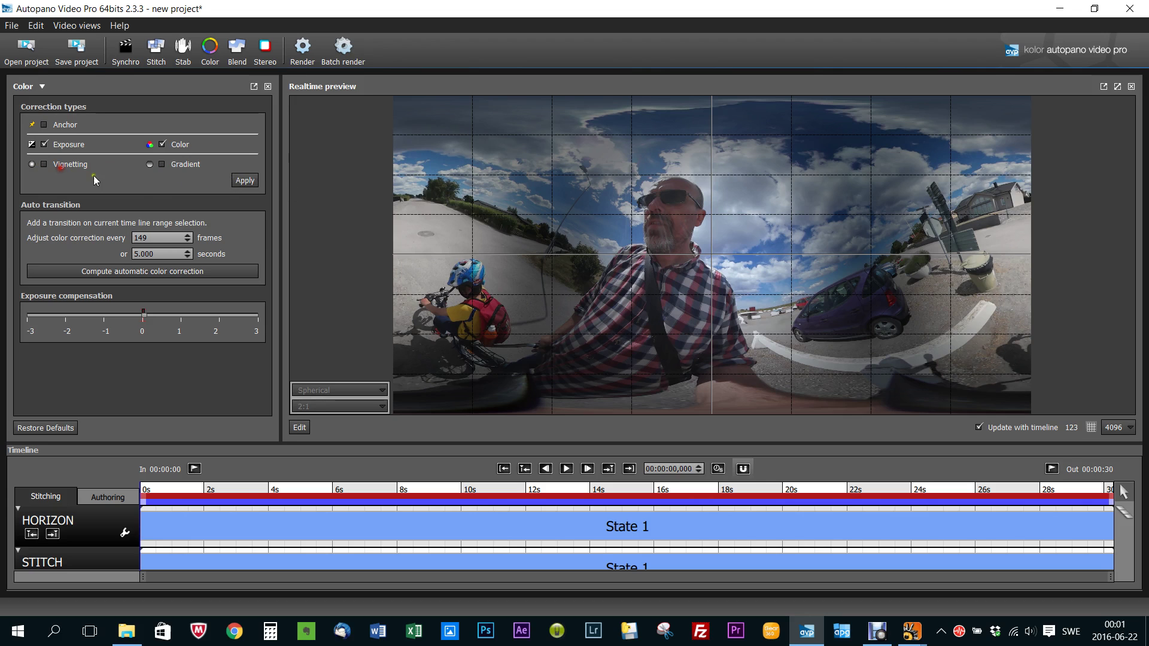
click(248, 186)
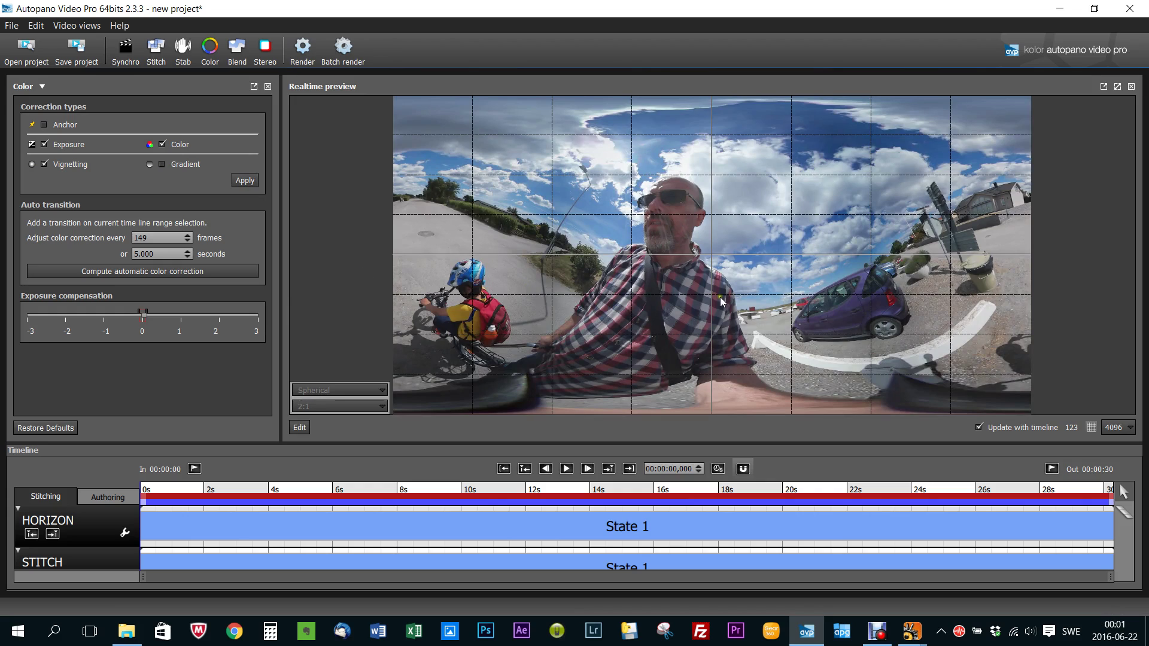
drag(733, 314, 768, 239)
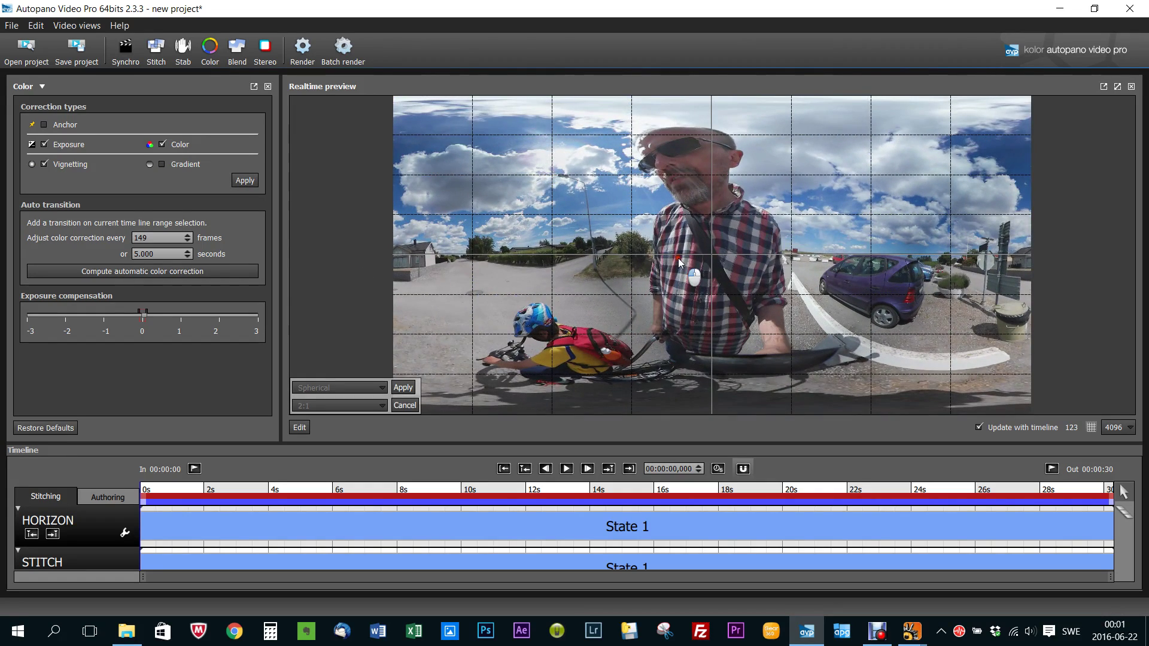
drag(679, 264, 681, 270)
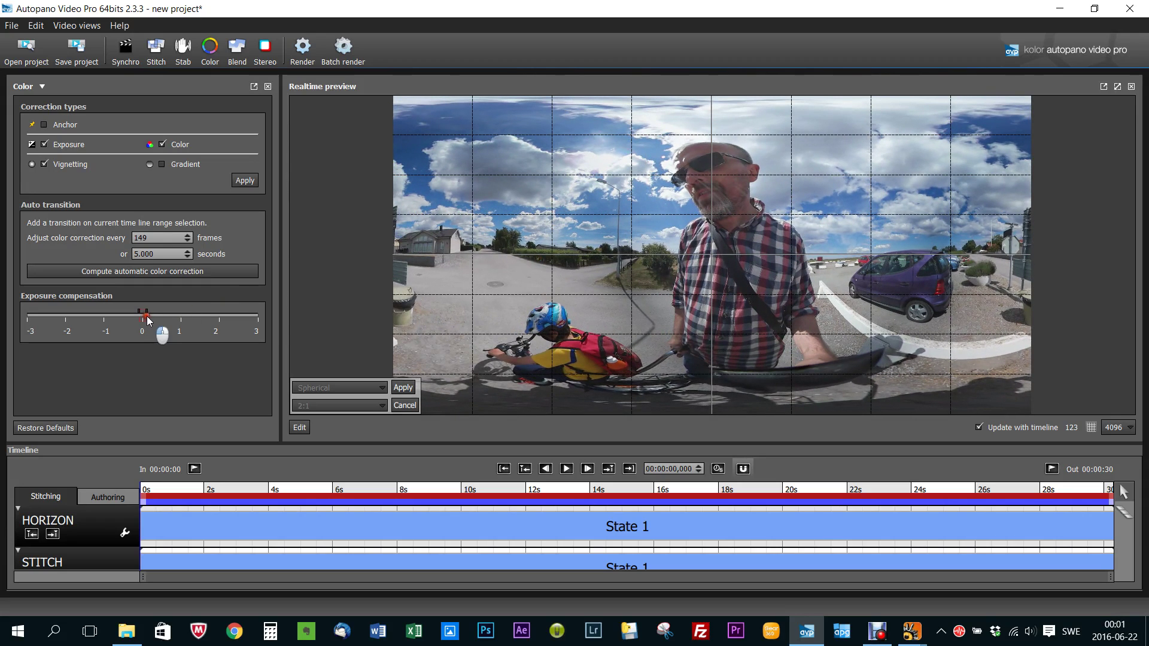
drag(146, 316, 144, 321)
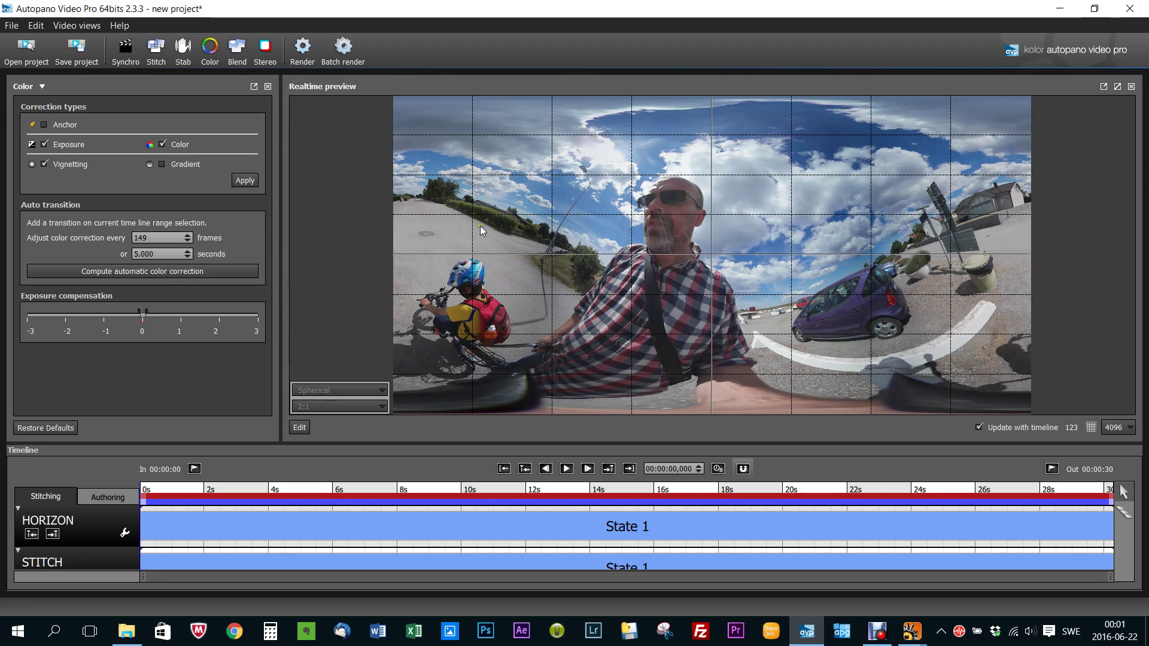
drag(742, 308, 771, 246)
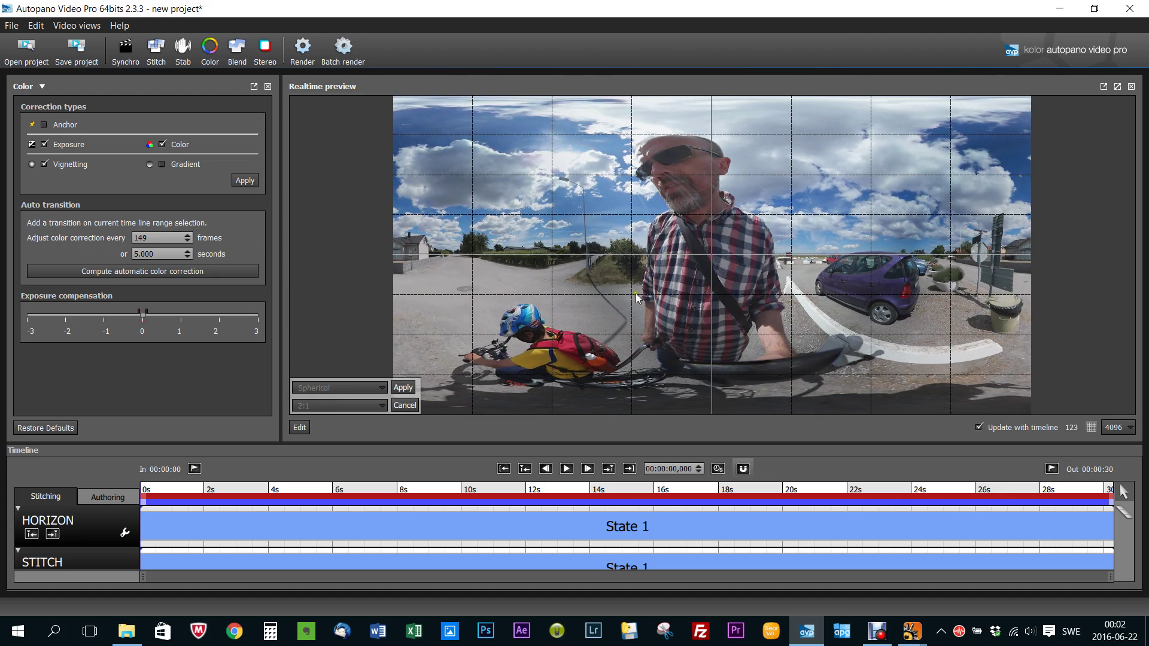
drag(587, 286, 855, 289)
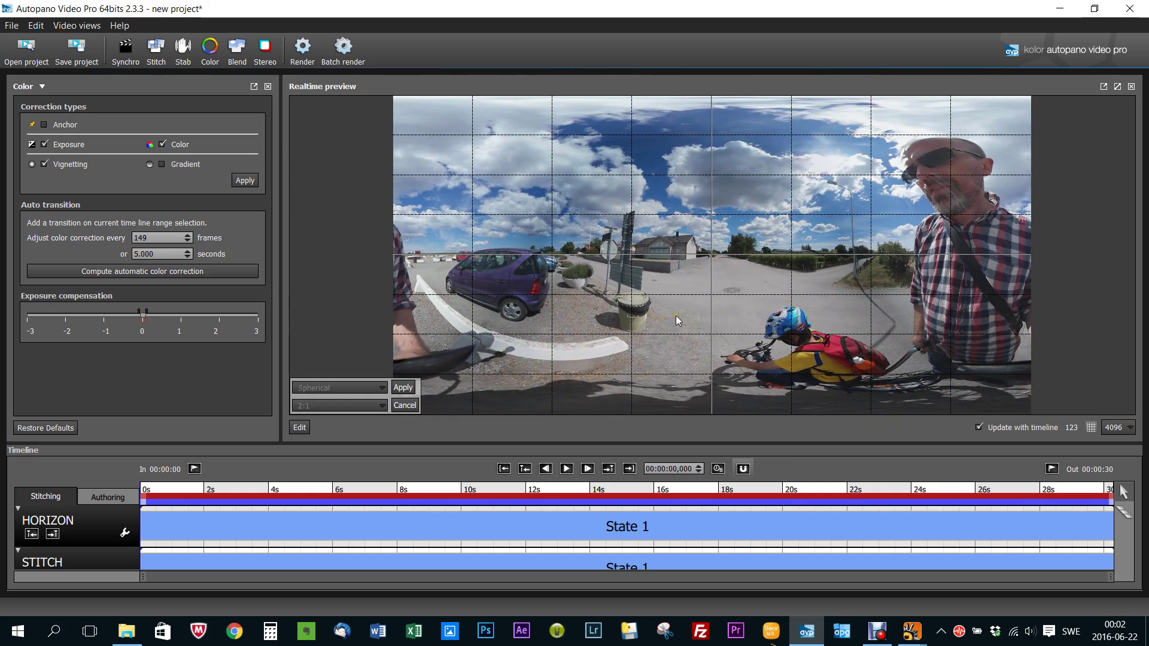
- Show the Render dialog with 3776 × 1888 MP4 output and the H.264 4K UHDTV preset
click(301, 51)
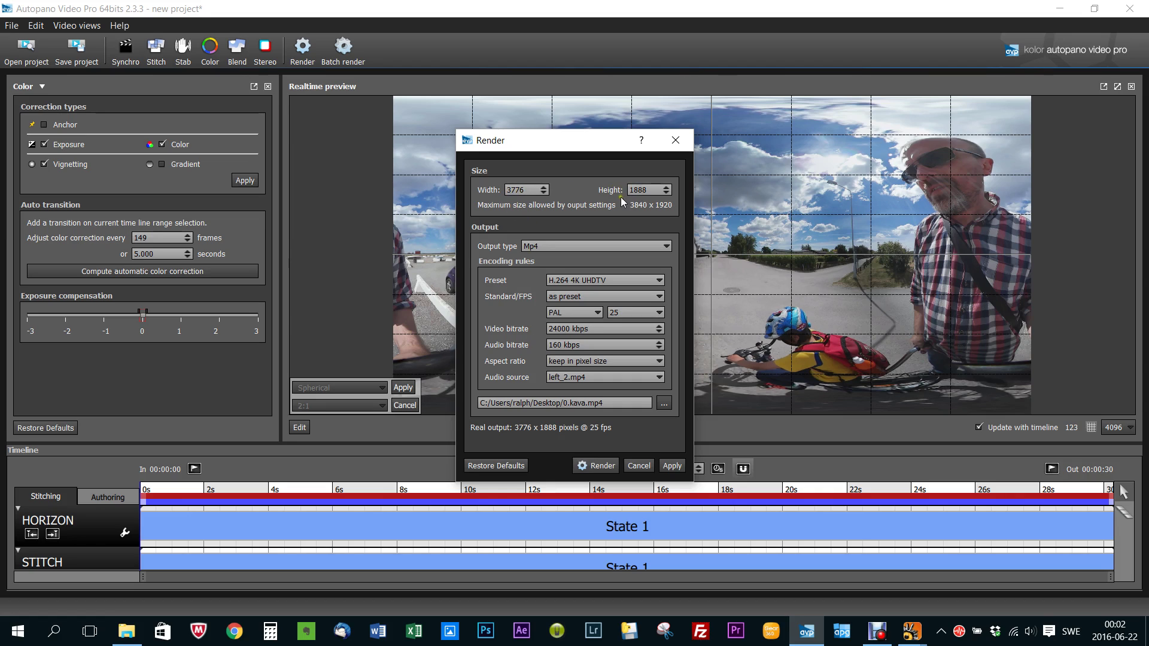
drag(581, 143, 524, 56)
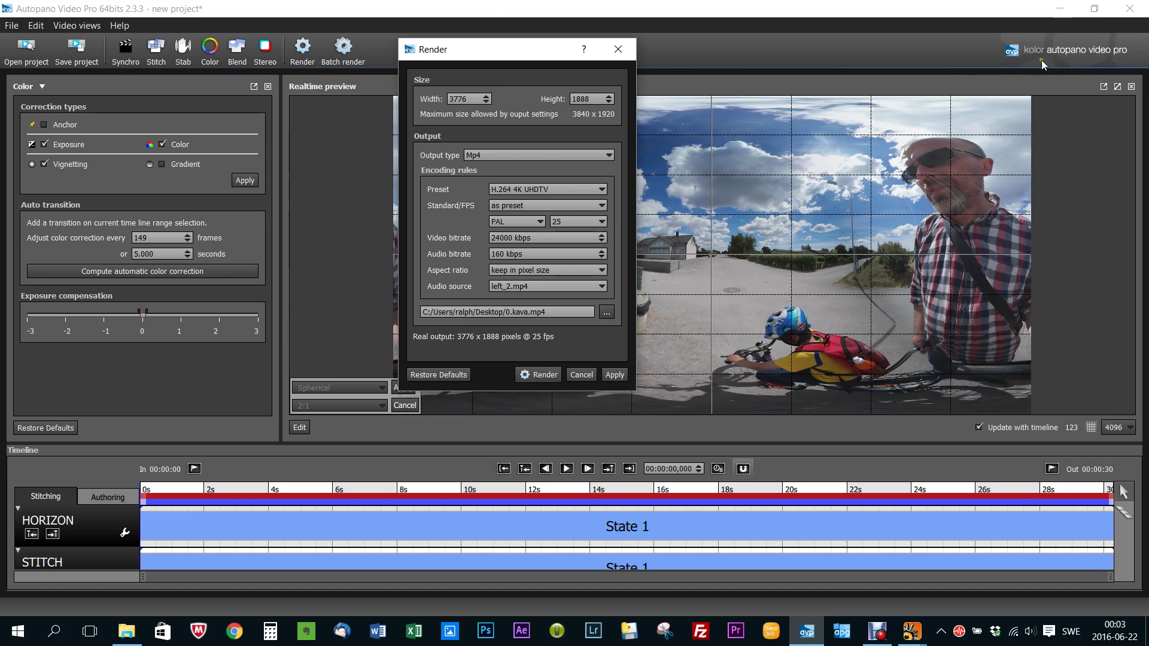
- Launch Kolor Eyes from the desktop, cancel Autopano's Render dialog and minimize Autopano
click(1146, 631)
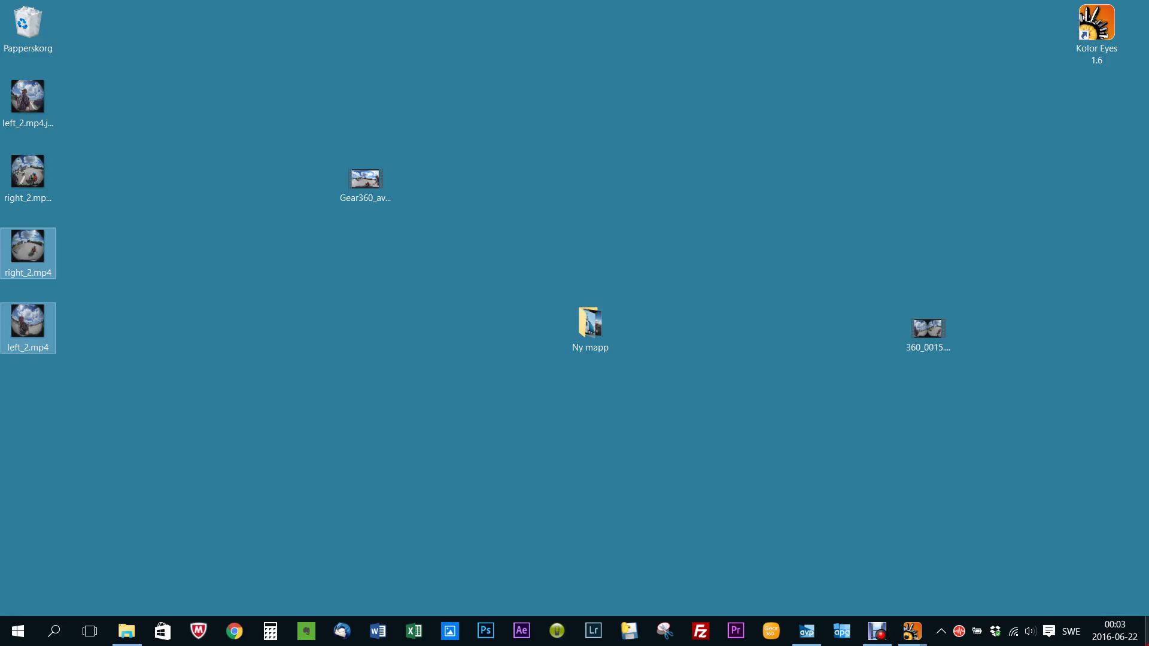
double_click(1096, 24)
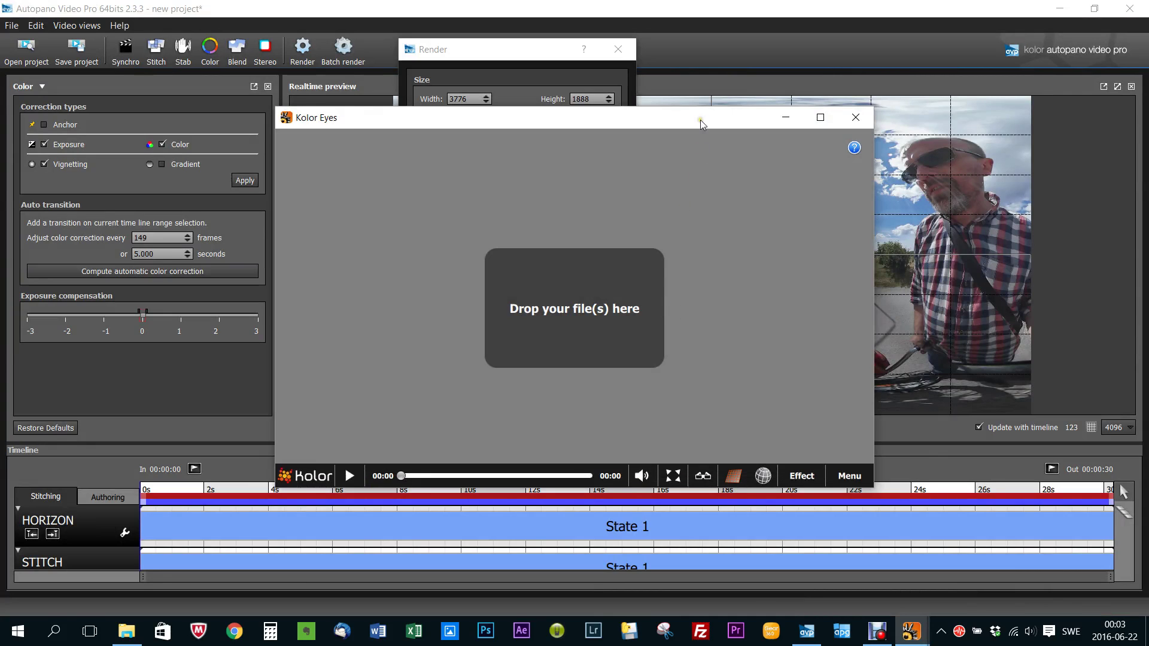
drag(700, 119, 753, 127)
click(1055, 11)
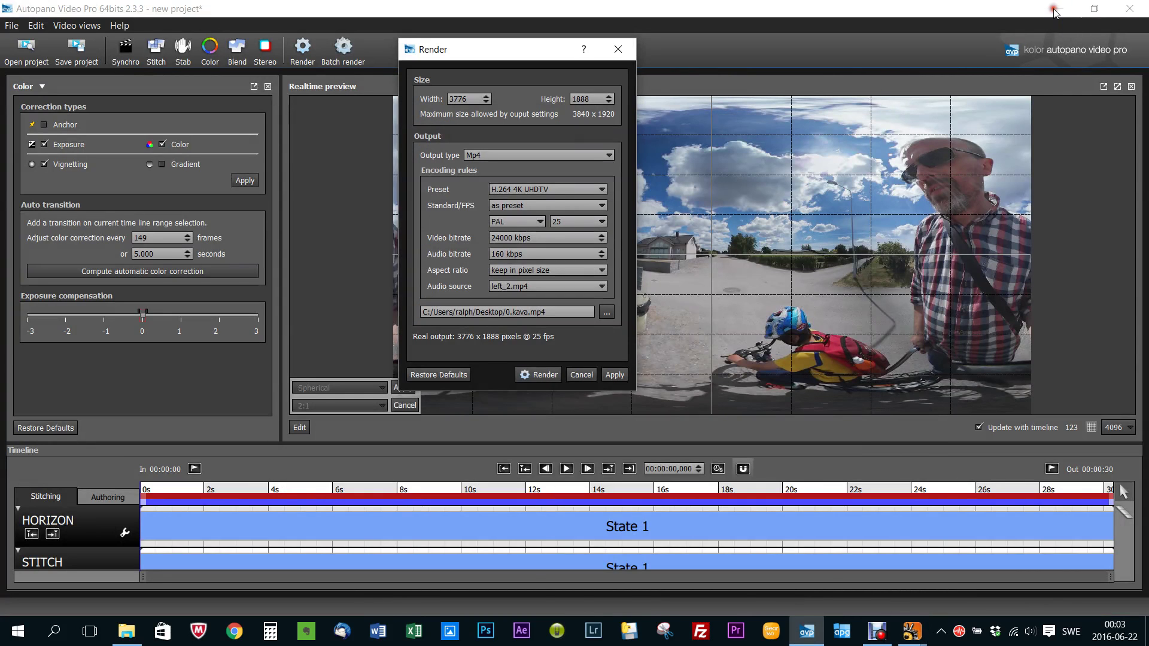
click(581, 374)
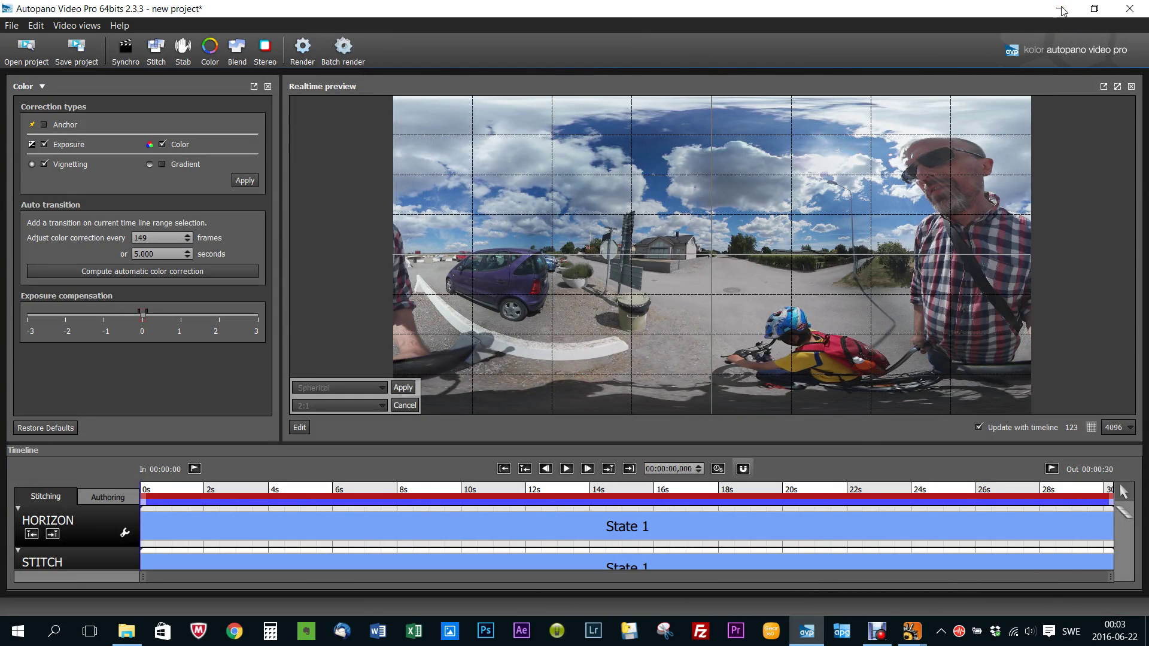
click(1054, 12)
click(1057, 14)
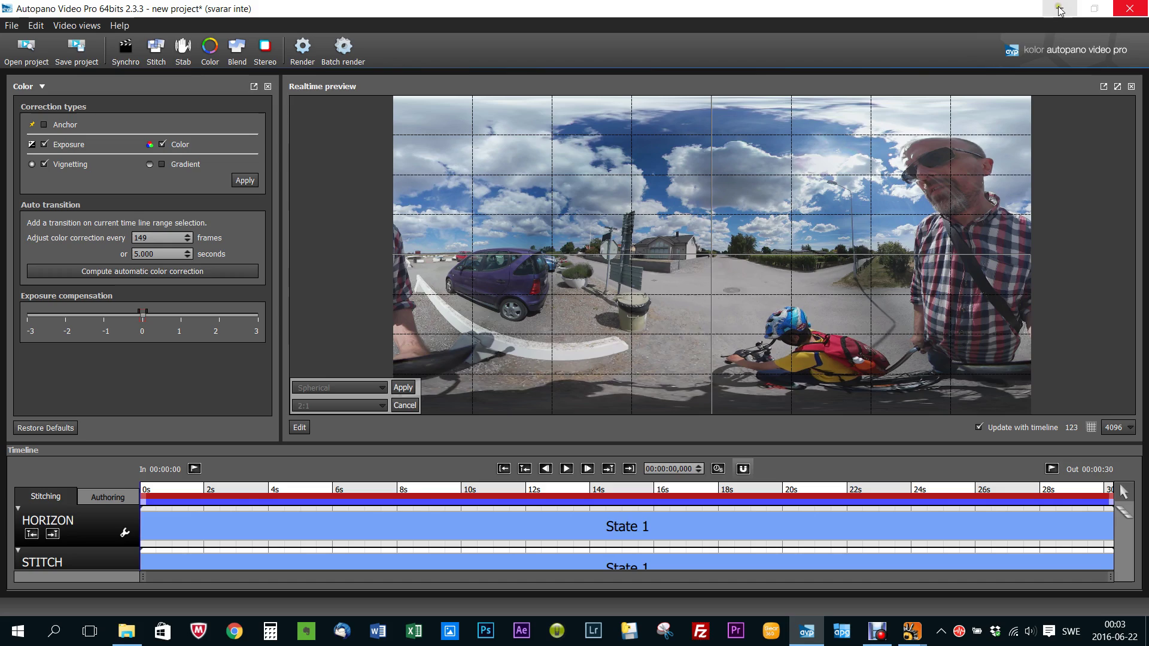
- Load Gear360_avp.mp4 from the desktop into the Kolor Eyes player
click(738, 128)
drag(738, 127, 902, 110)
drag(365, 179, 799, 259)
drag(805, 108, 577, 84)
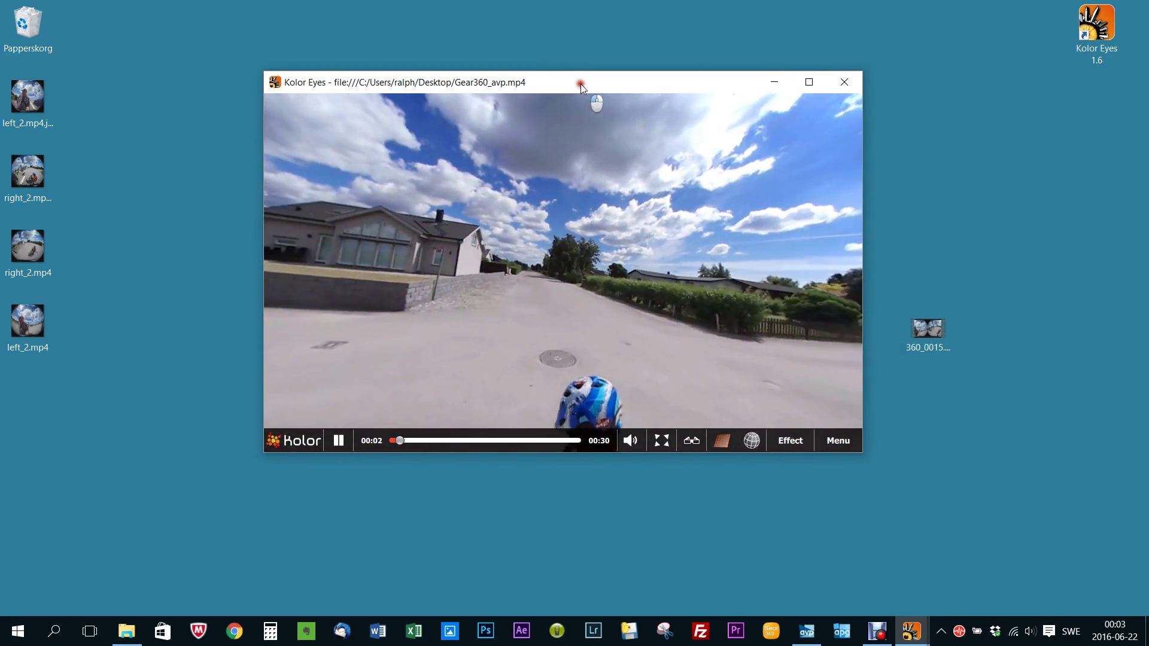
- Mute the sound, resume playback and look down at the cyclist in the 360° view
click(339, 441)
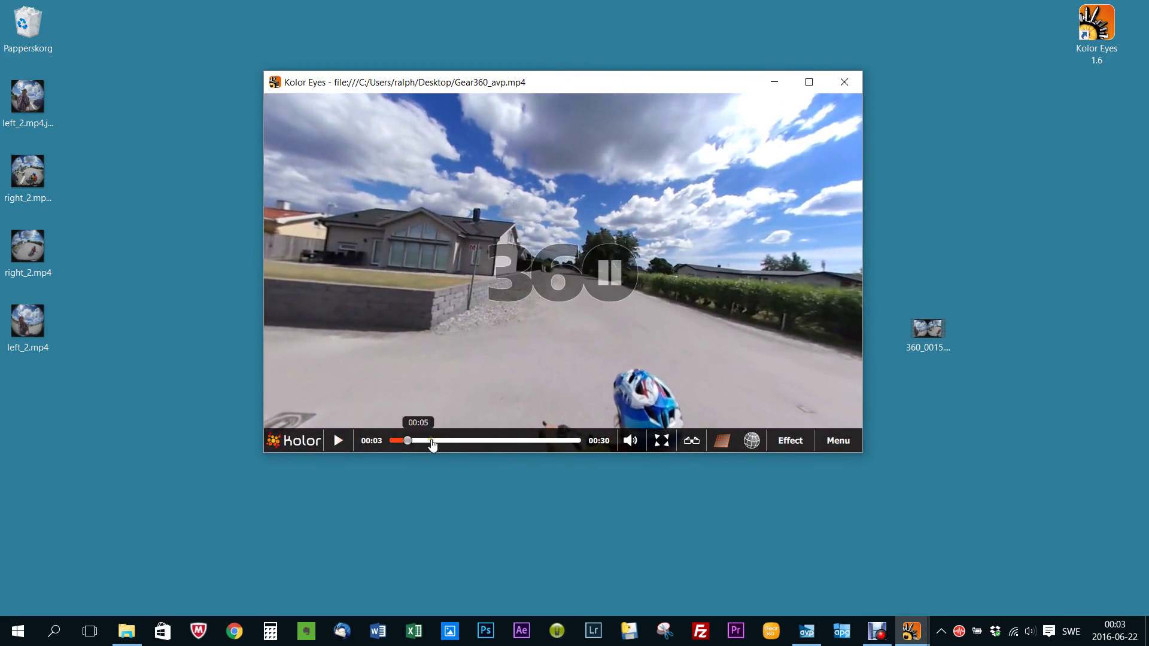
mouse_move(630, 442)
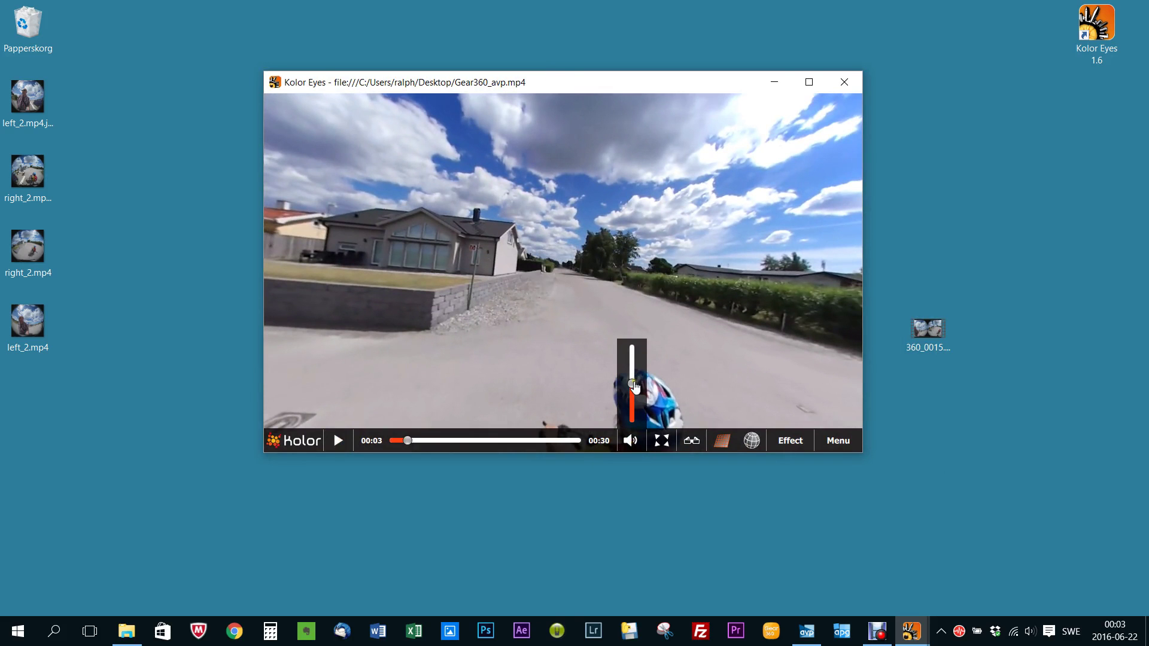
drag(633, 385, 633, 426)
click(338, 443)
drag(530, 363, 745, 269)
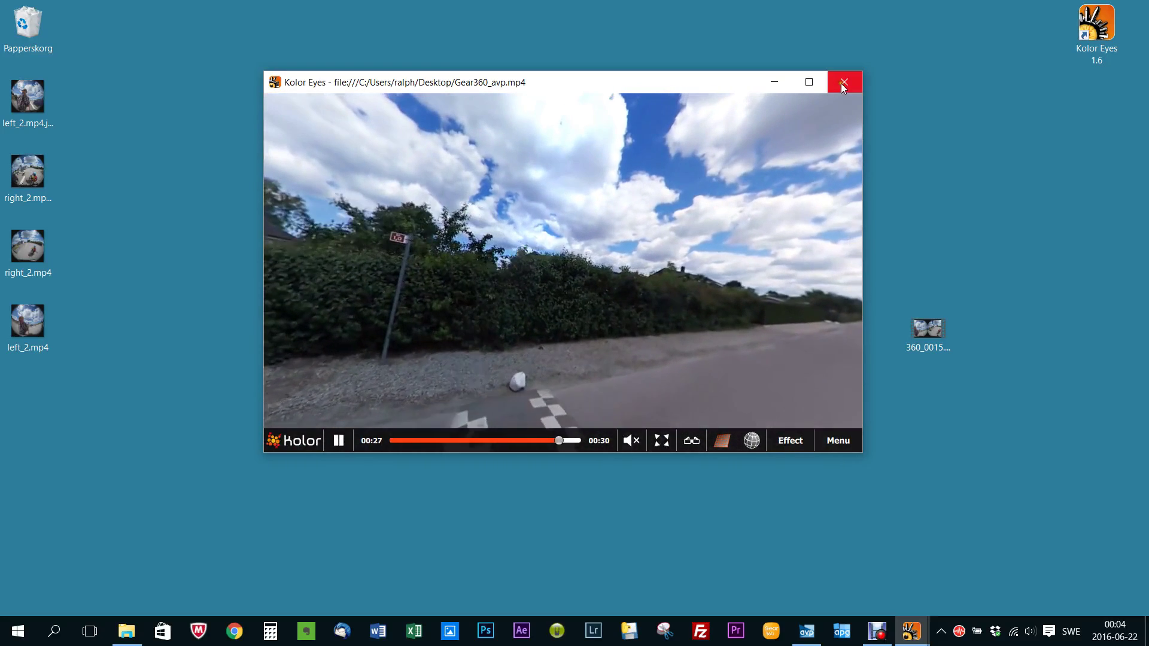
- Close Kolor Eyes, open and dismiss Gear 360 ActionDirector, then bring up the Debut recorder window
click(842, 81)
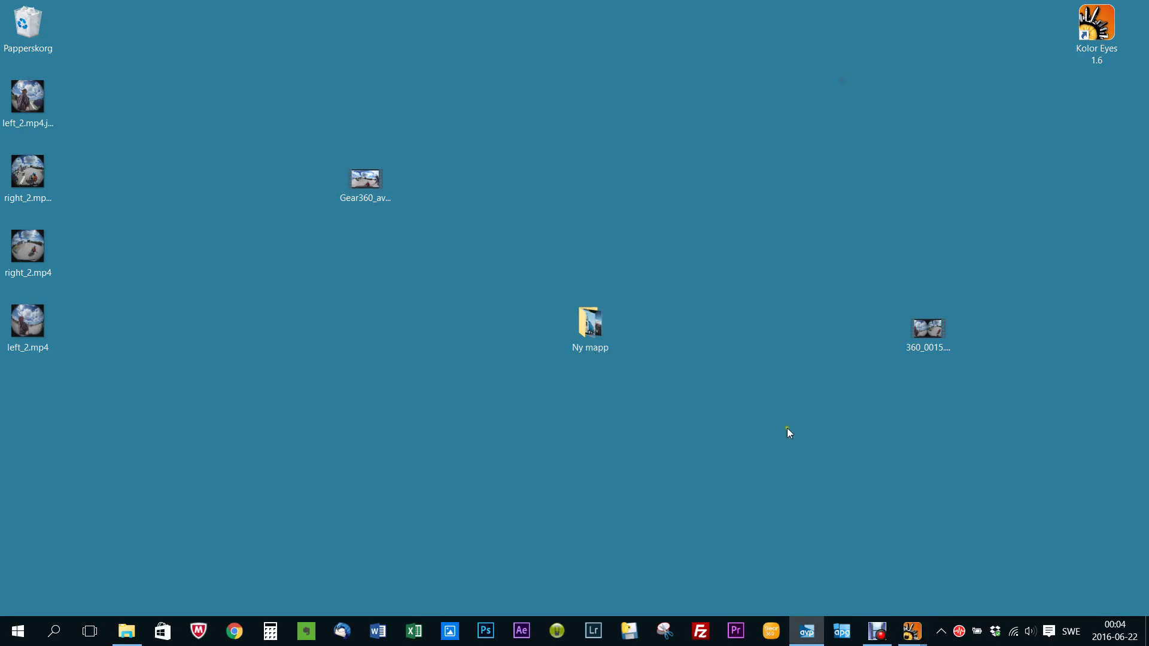
click(772, 628)
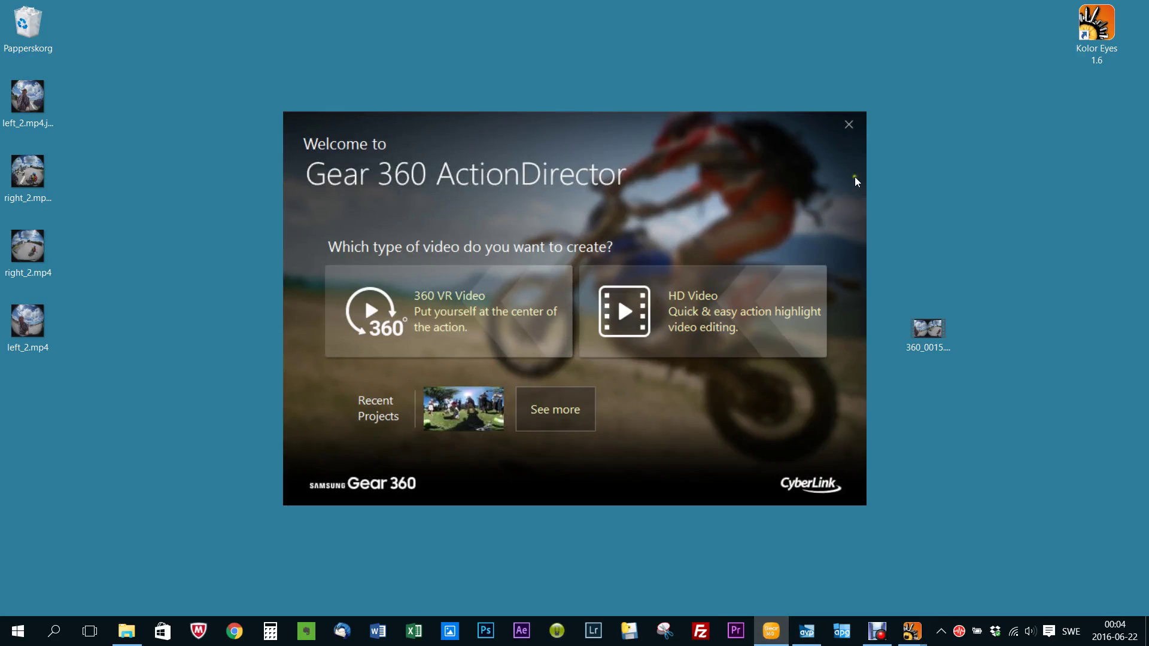
click(848, 125)
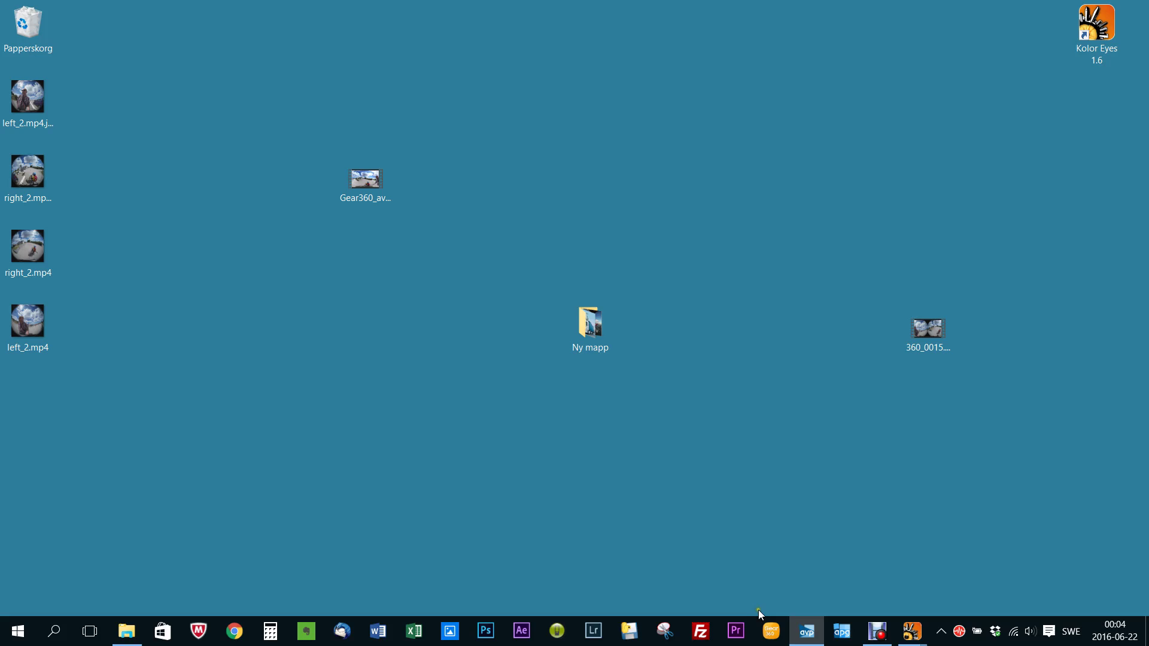
click(878, 632)
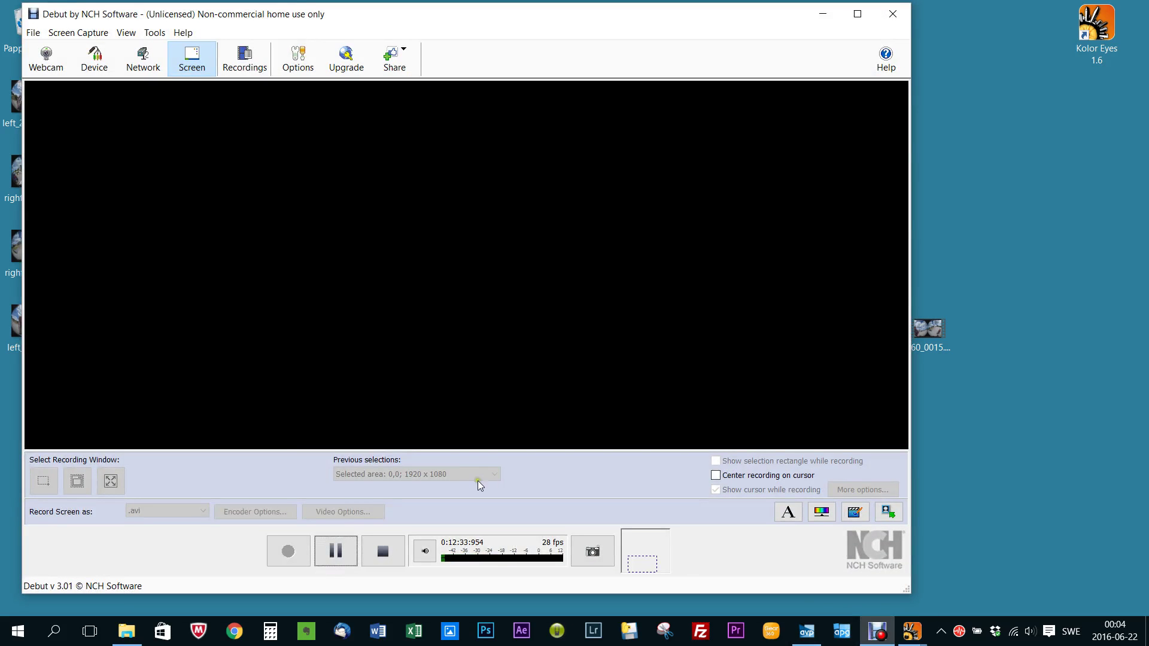